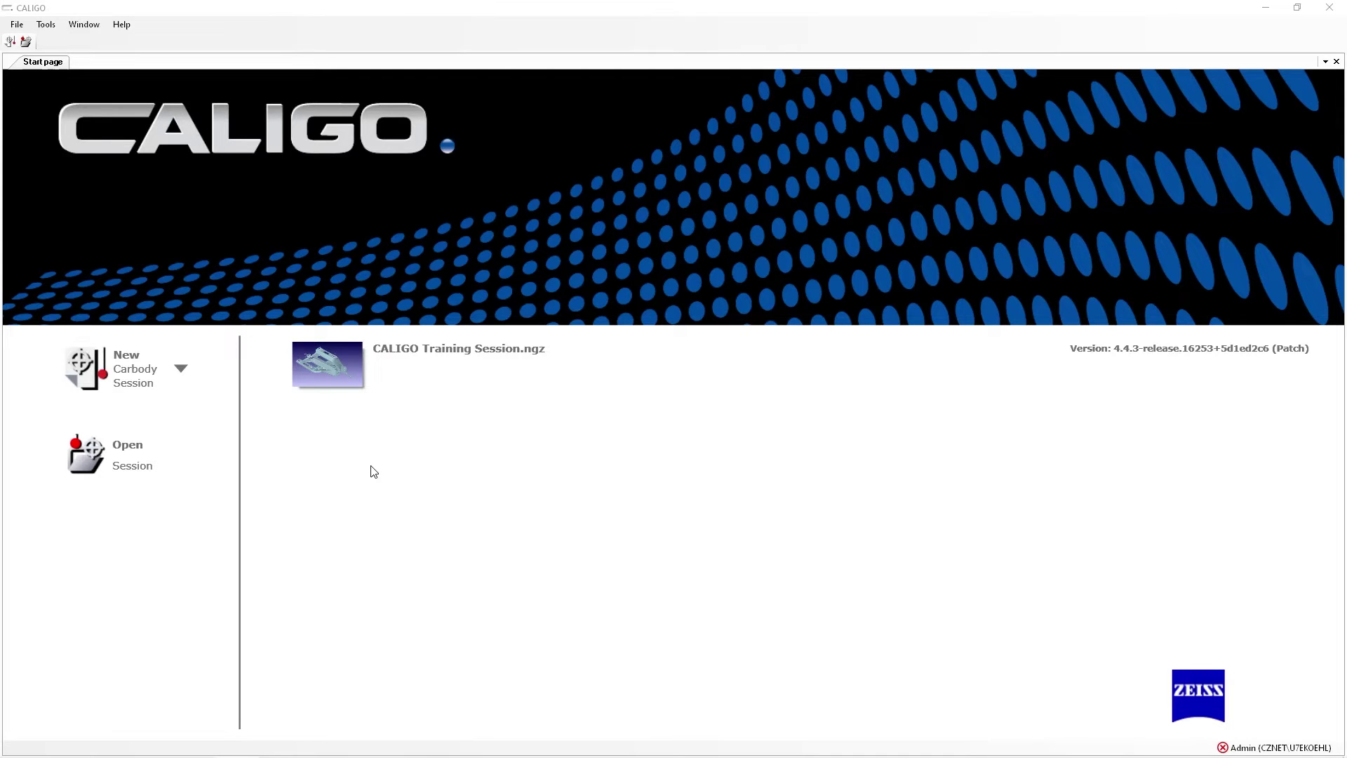
In the application settings, disable the connection at system start for the Simulation CMM
click(40, 26)
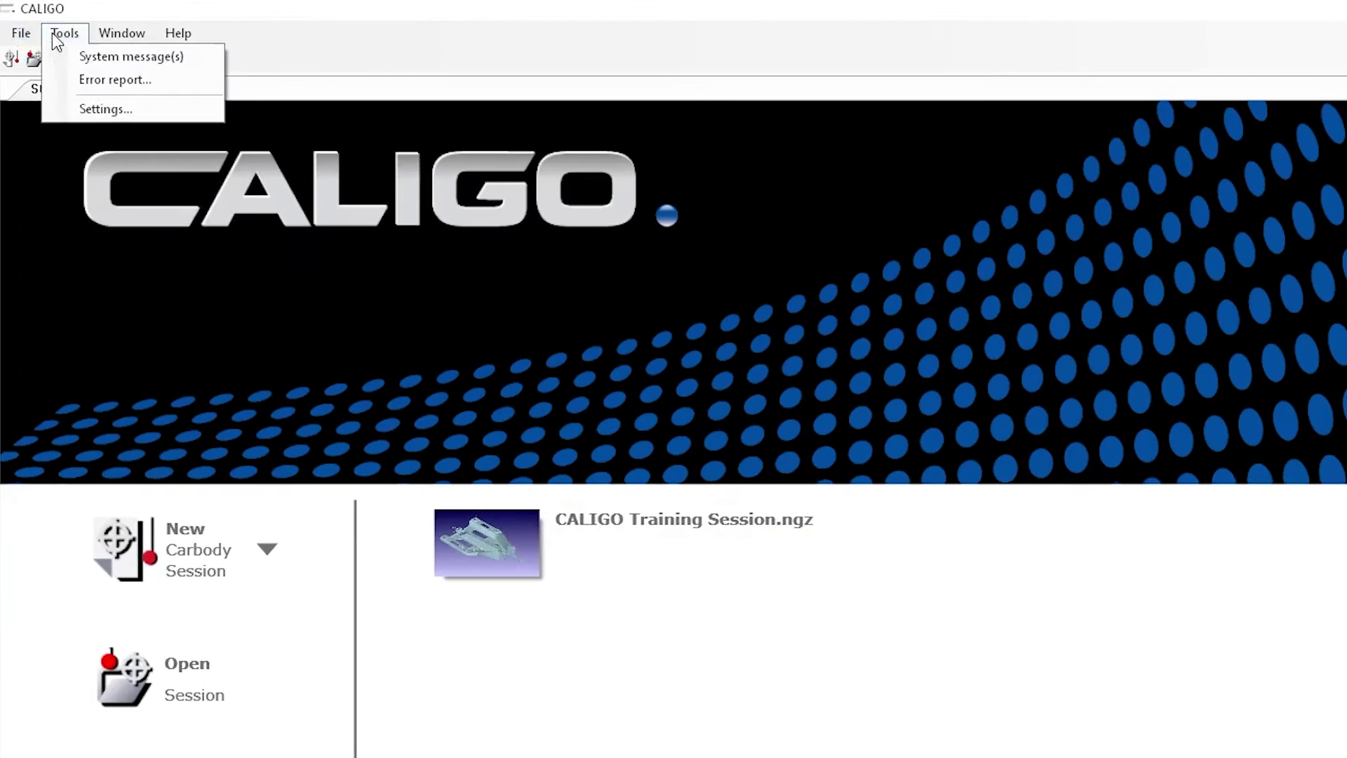
click(88, 107)
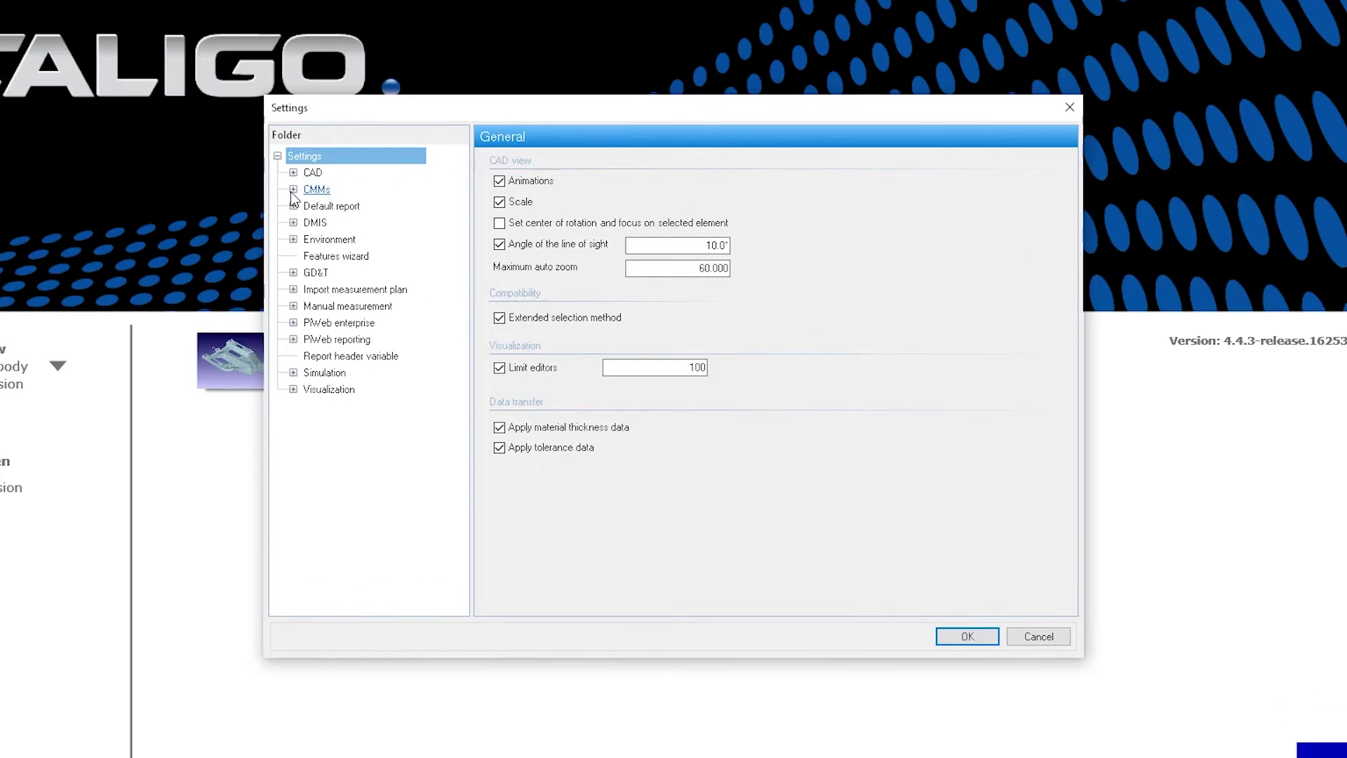
click(293, 190)
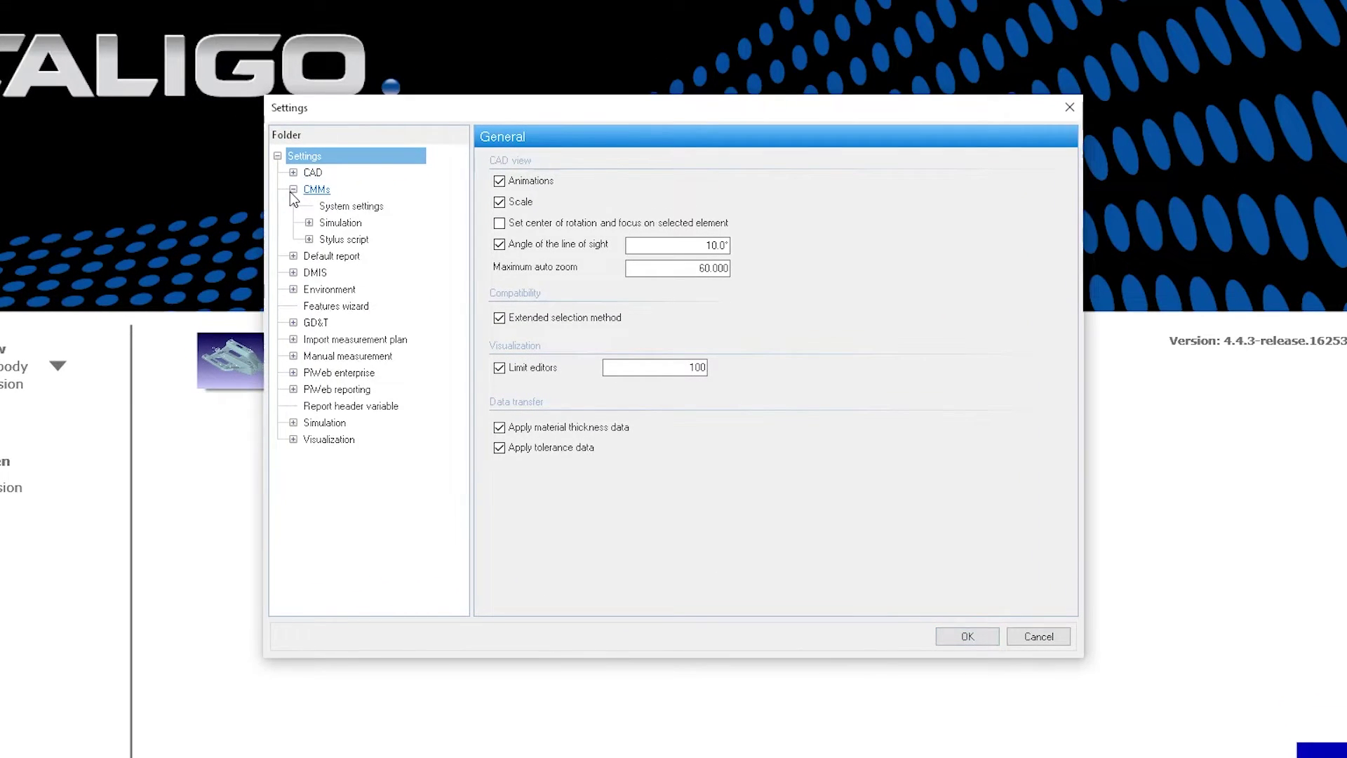
click(335, 223)
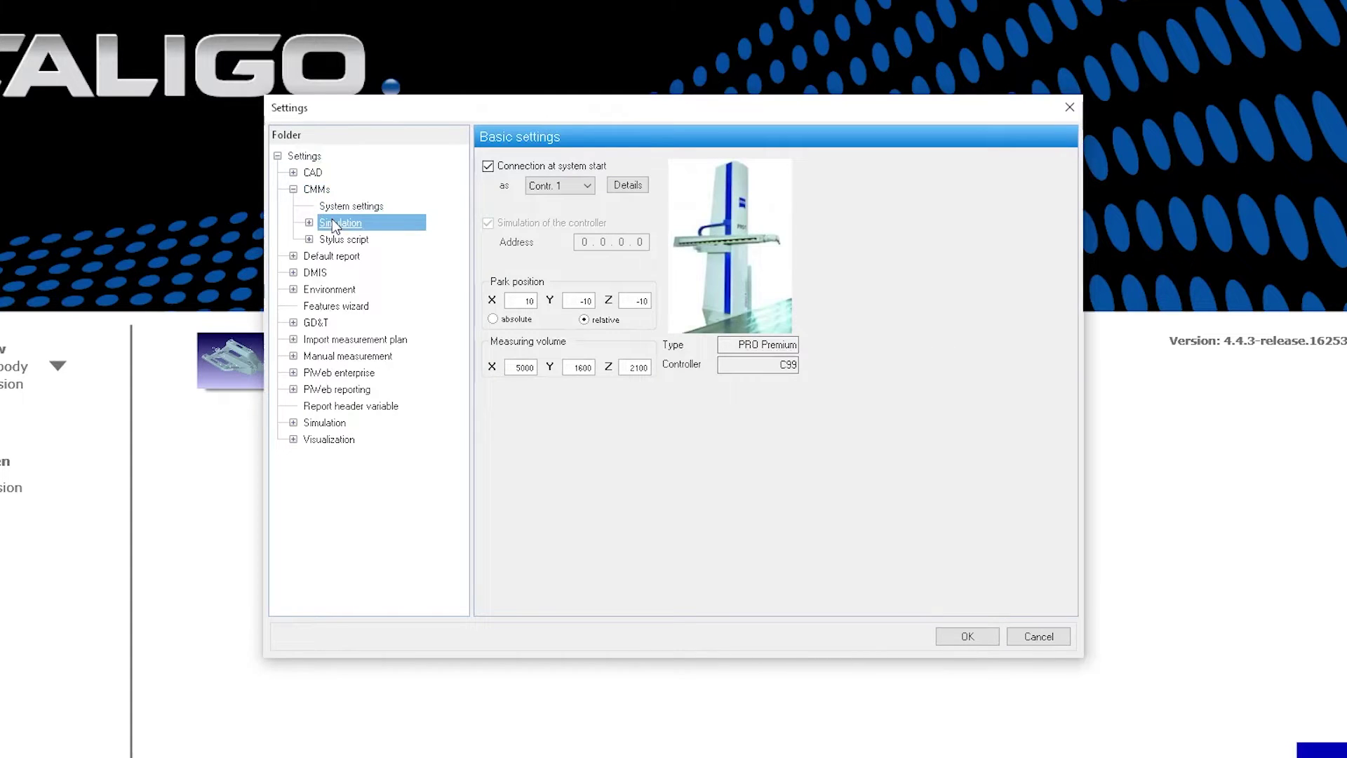
click(503, 175)
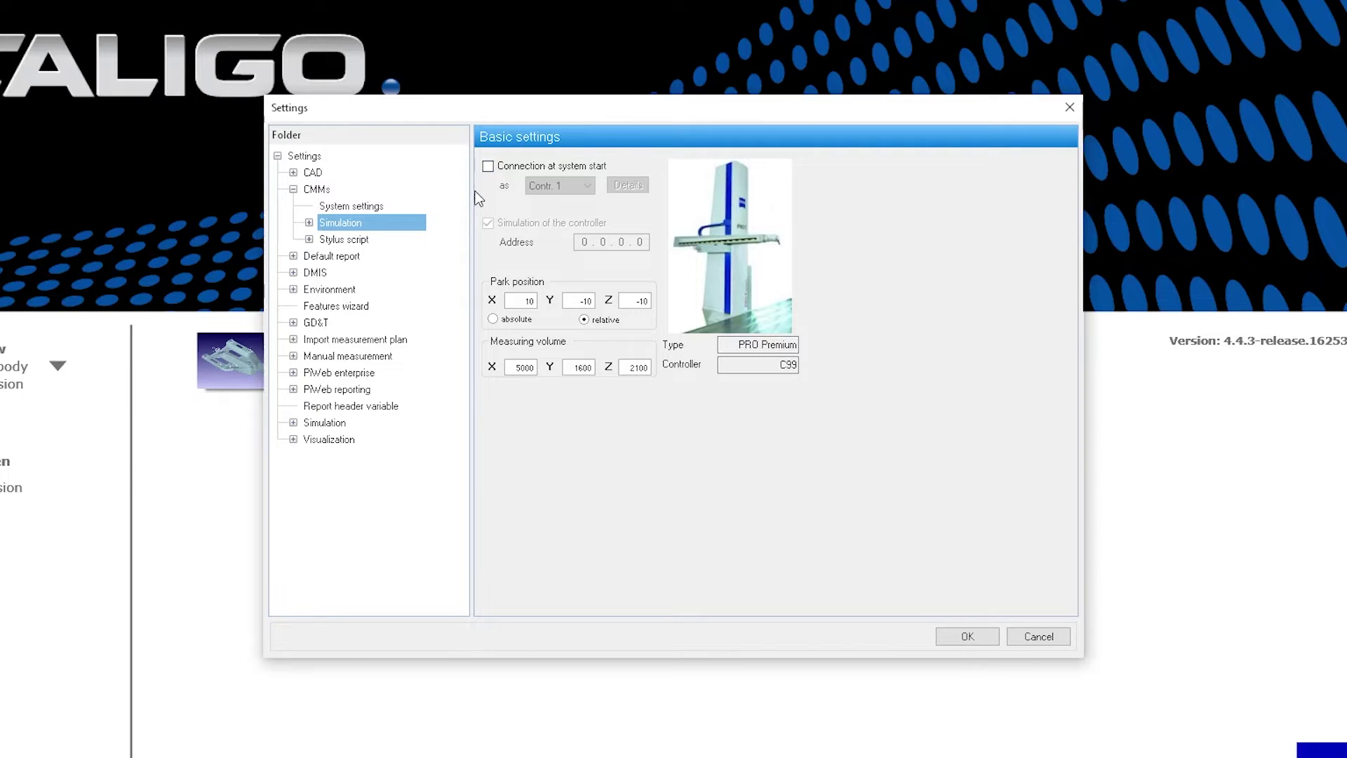
Start a new machine configuration under CMMs and name the machine CALENO
right_click(328, 189)
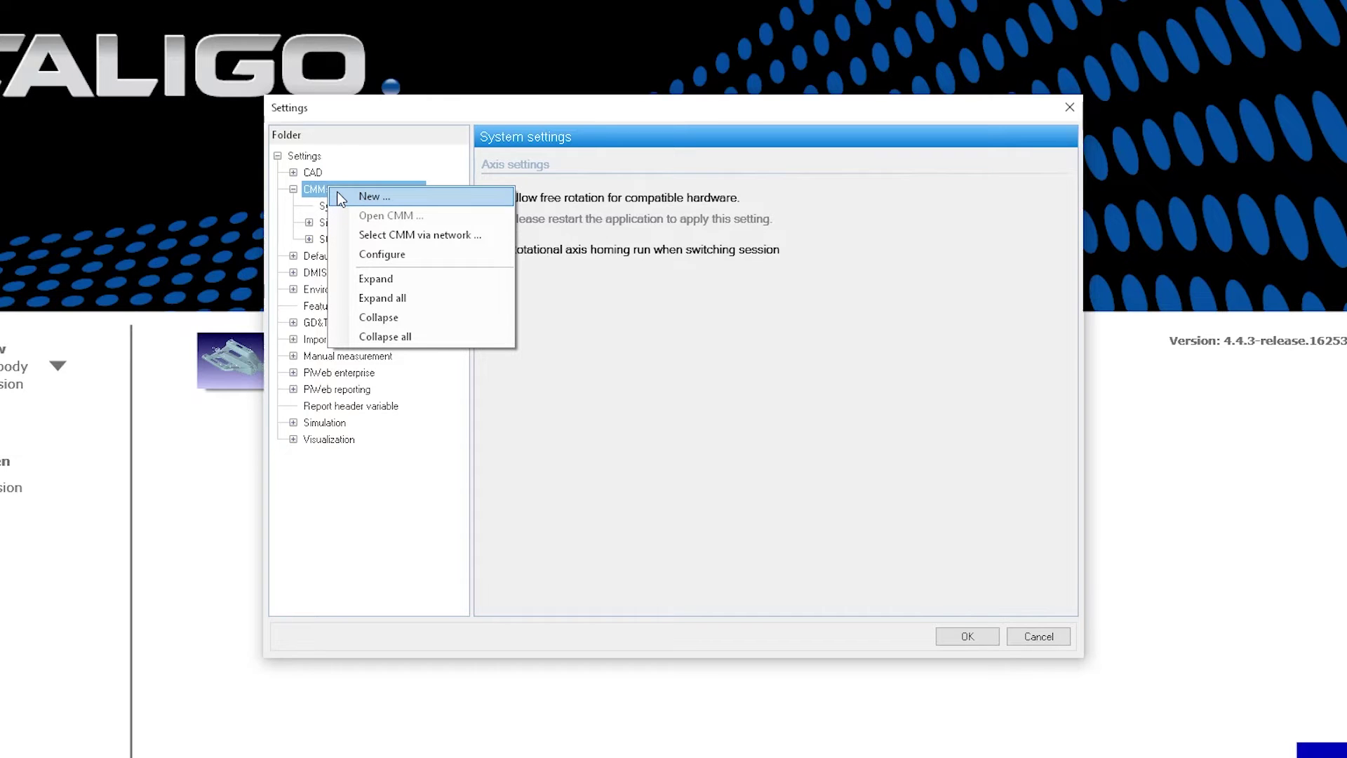
click(337, 195)
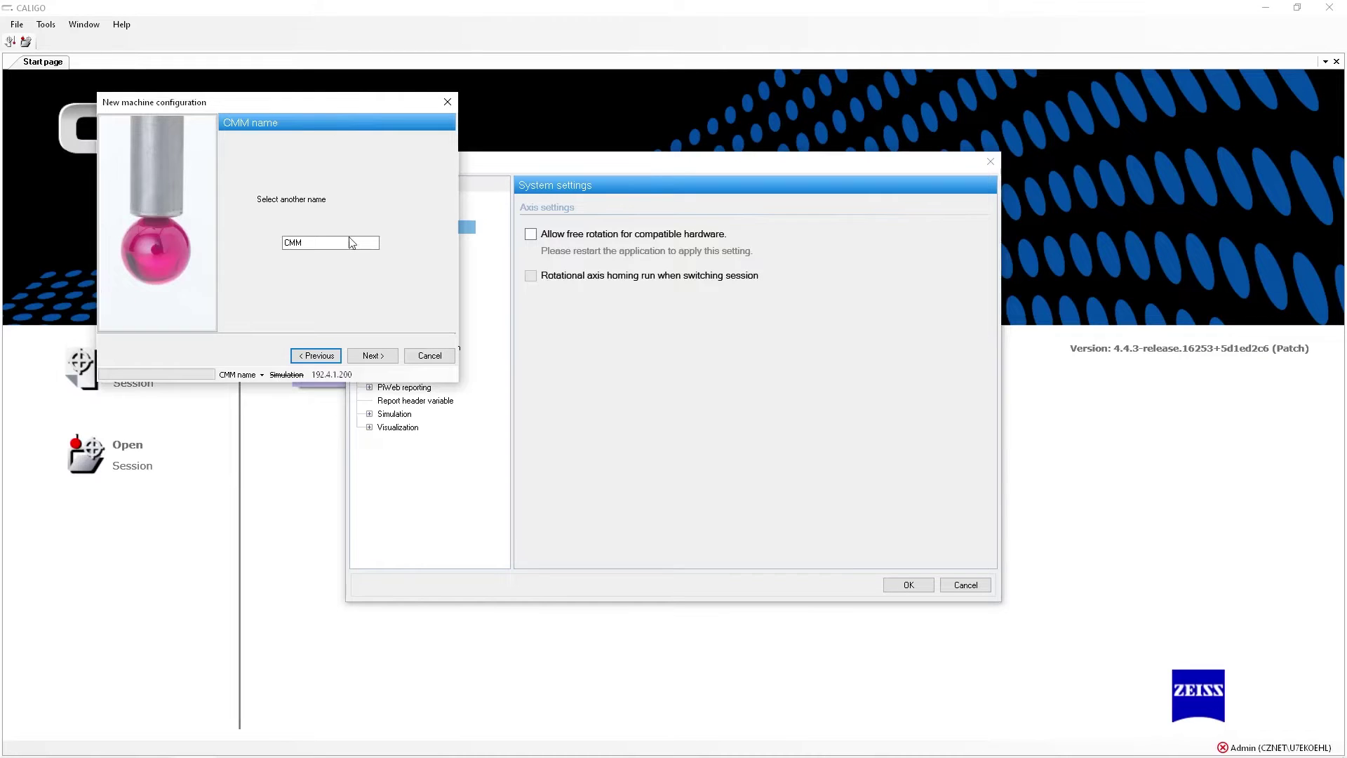
drag(351, 243, 268, 242)
text(CALENO)
click(354, 358)
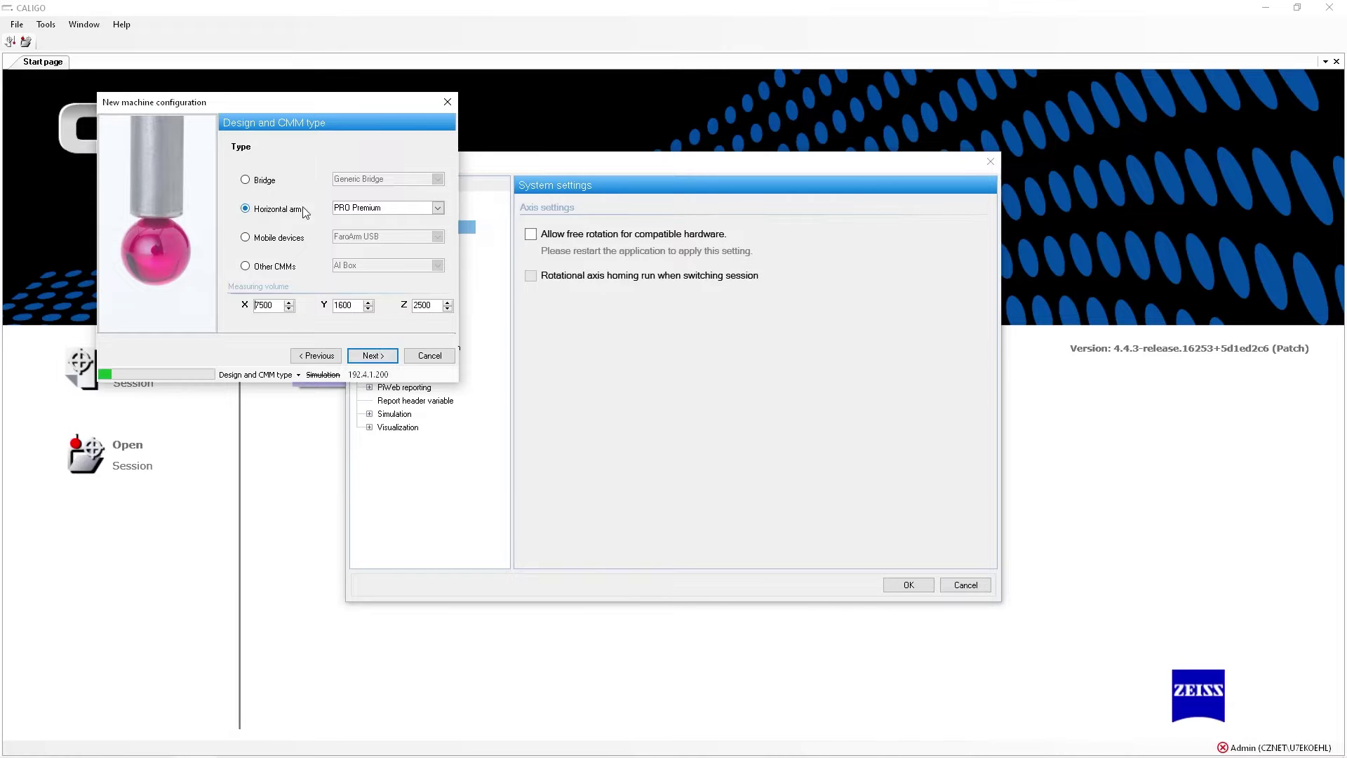
Set the new machine's type to the CALENO horizontal arm and accept the proposed measuring volume
click(358, 211)
scroll(372, 230, up, 2)
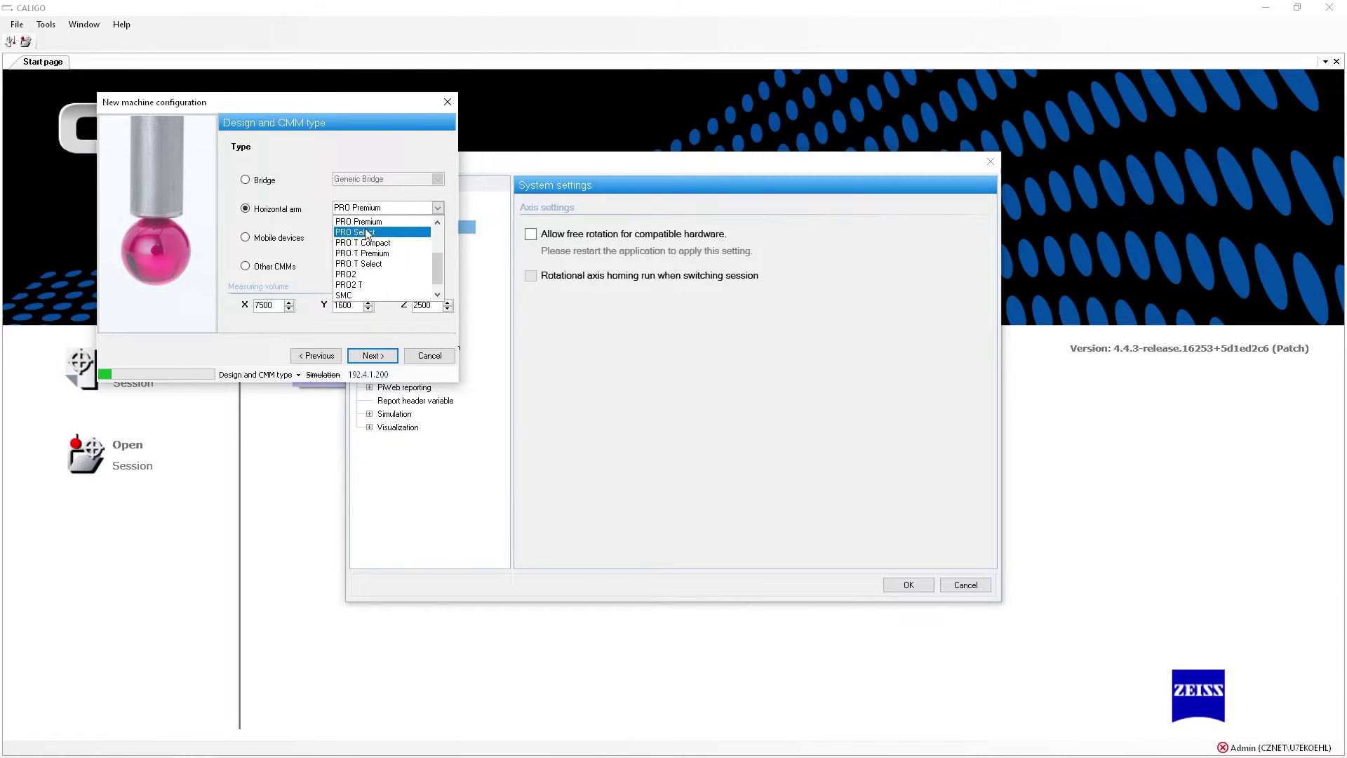
click(372, 223)
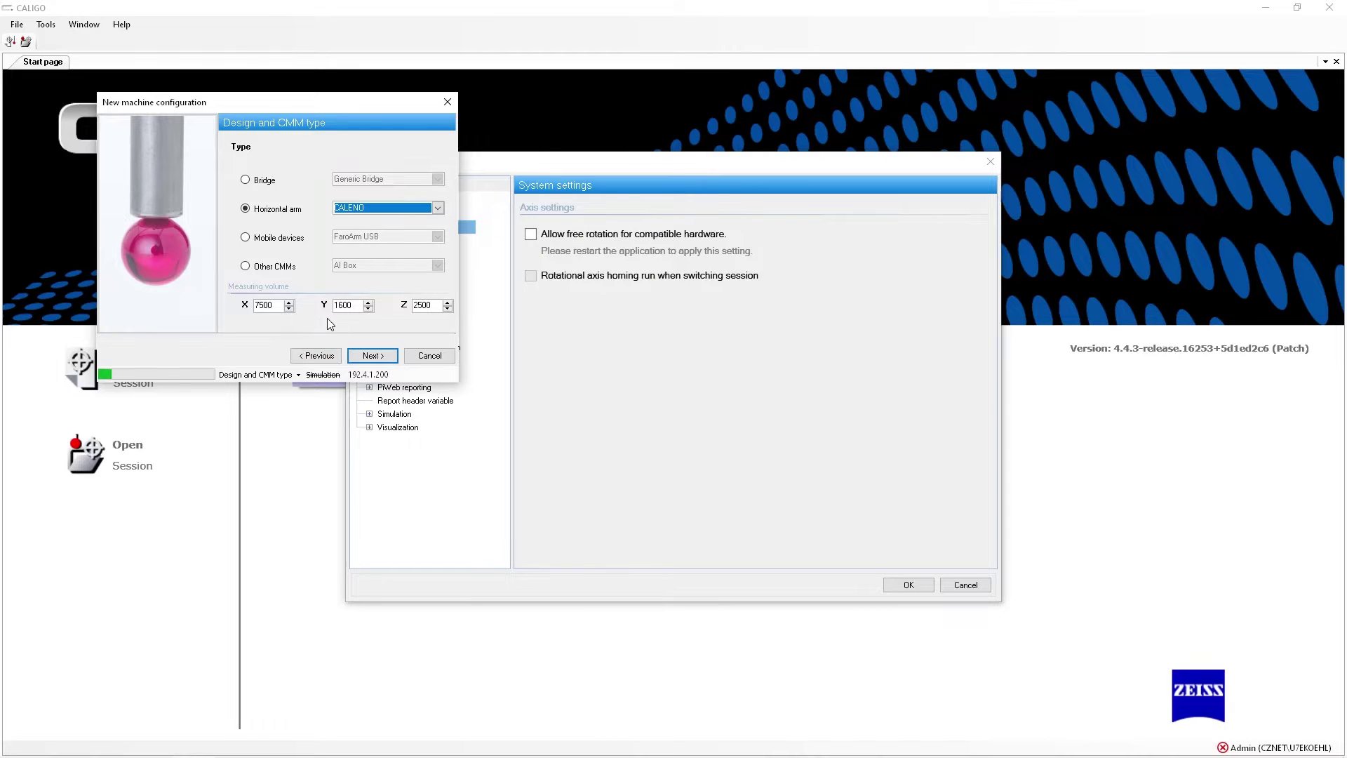
click(371, 355)
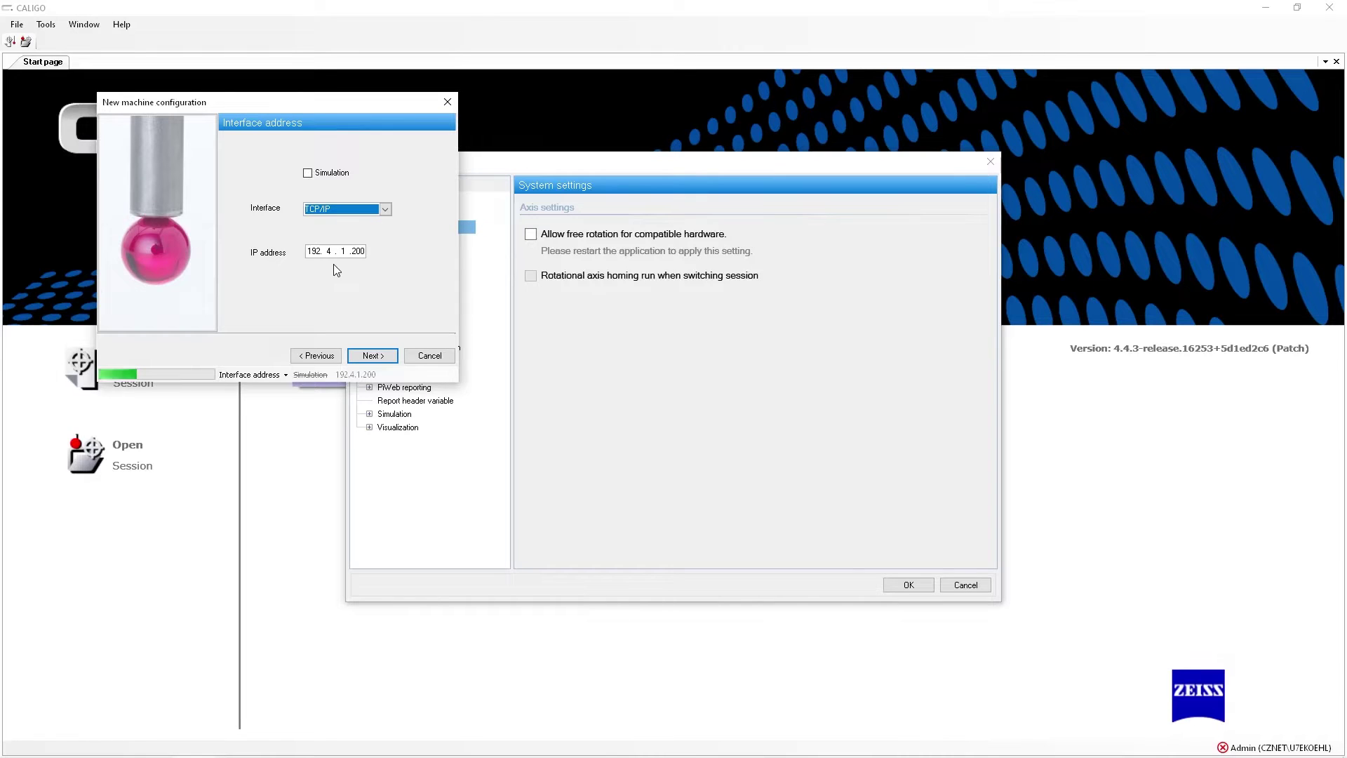
Enable simulation for the TCP/IP interface and accept Controller 1 as internal name with the default window color
click(308, 174)
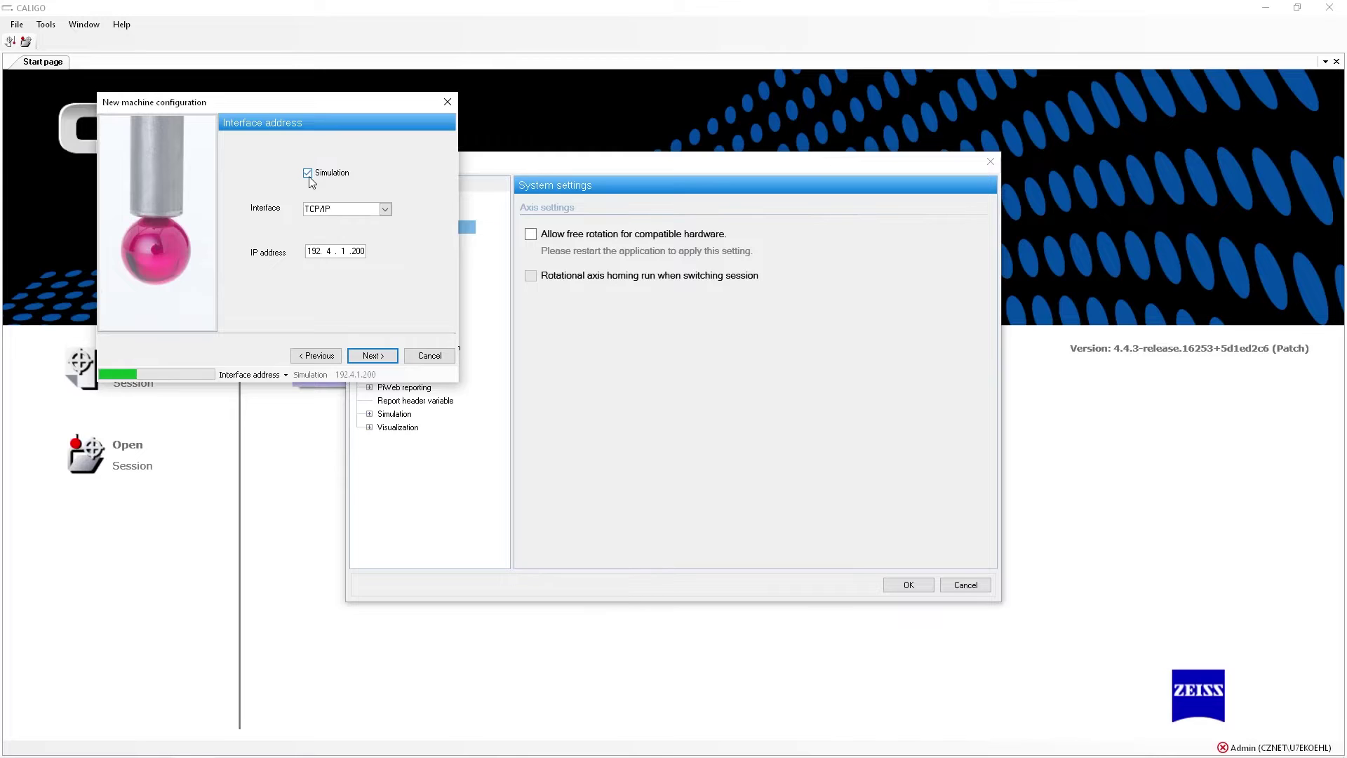
click(371, 356)
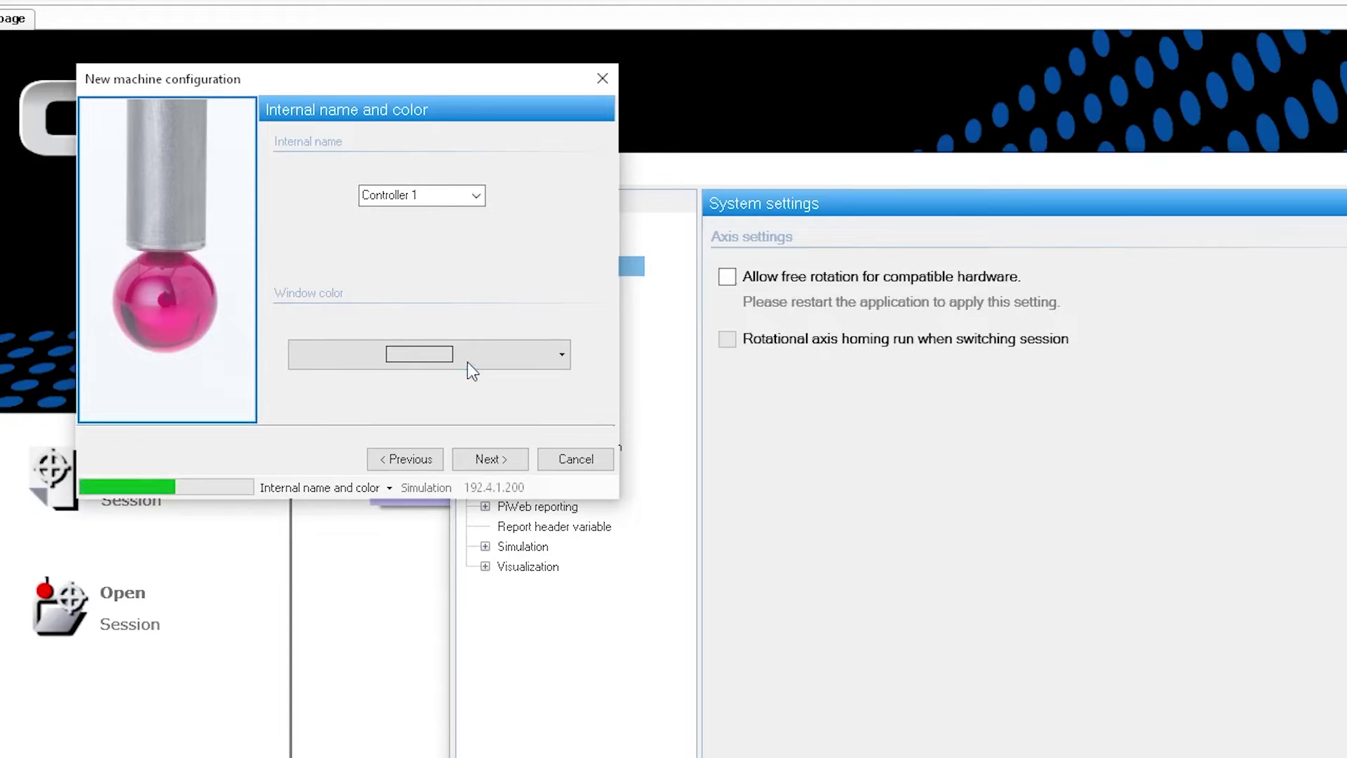
click(457, 354)
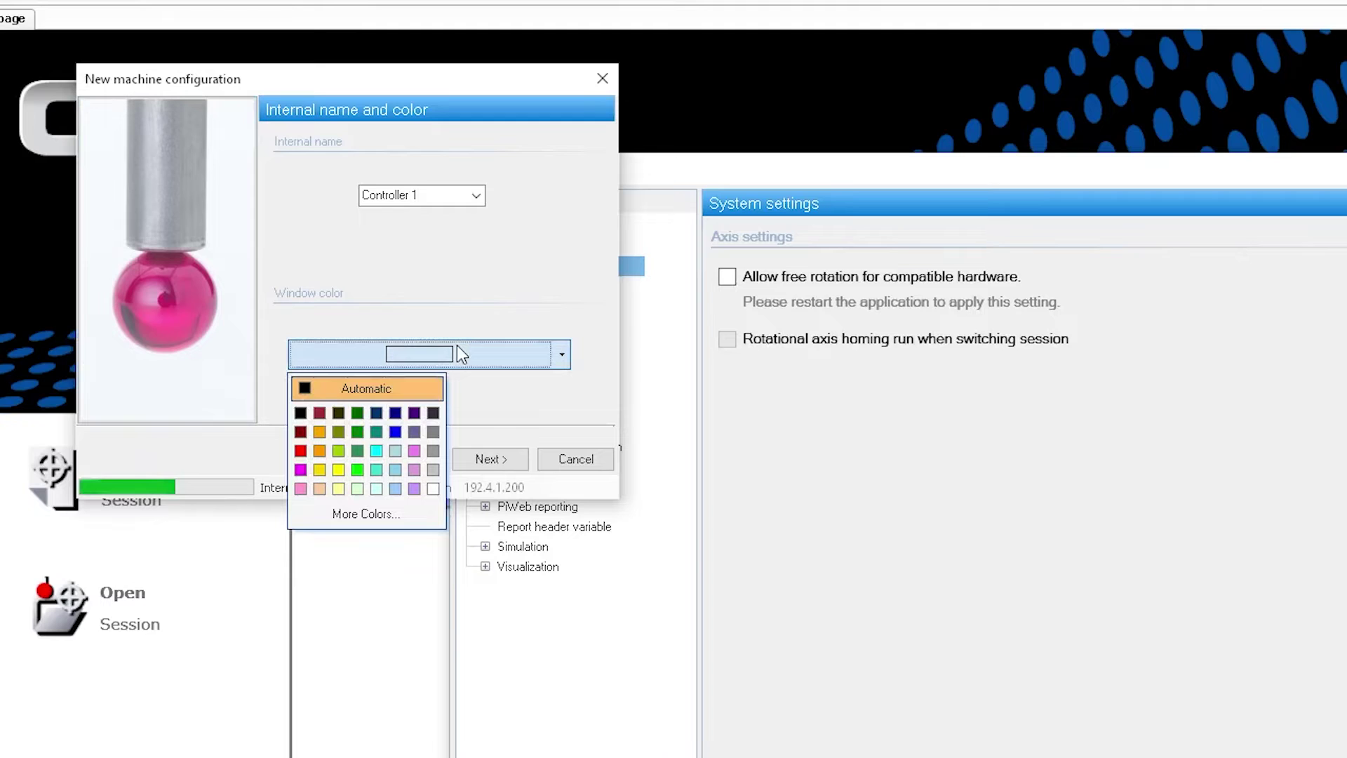
click(525, 391)
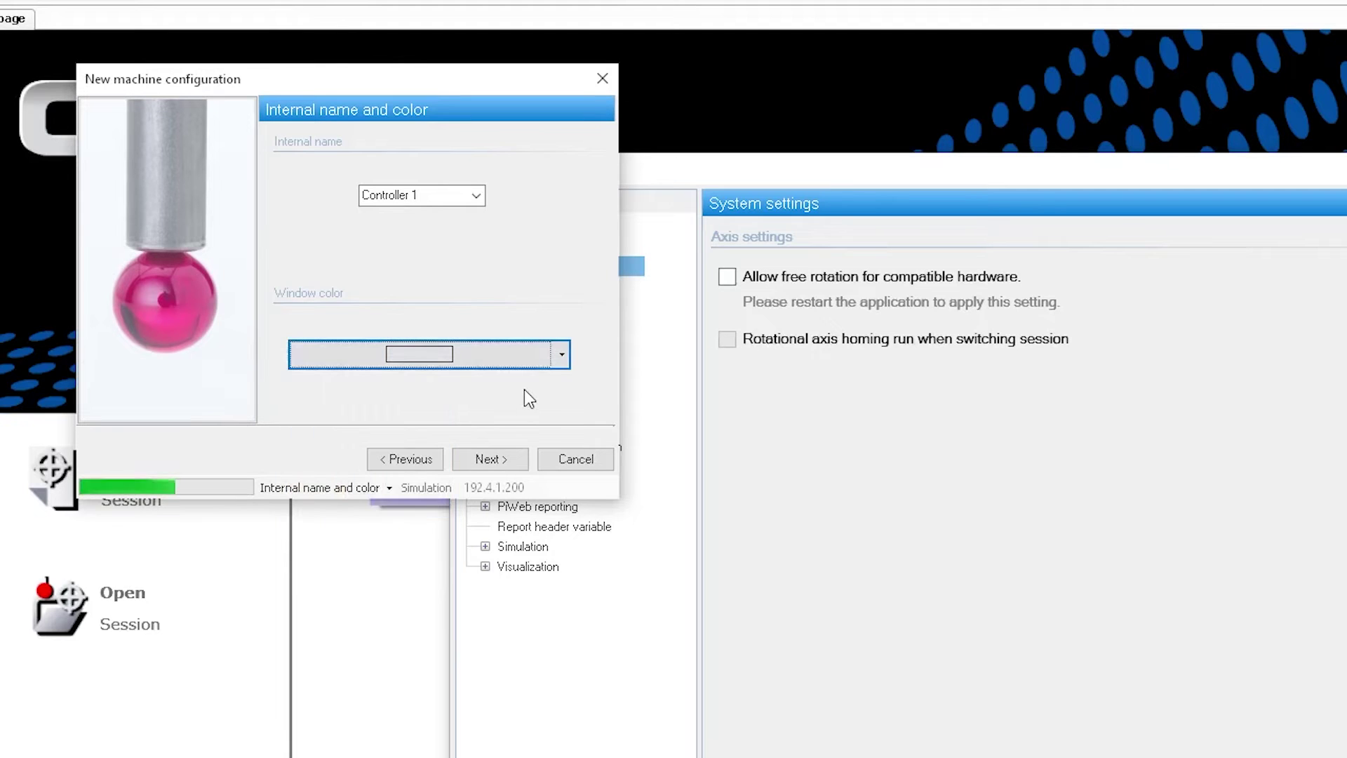
click(503, 461)
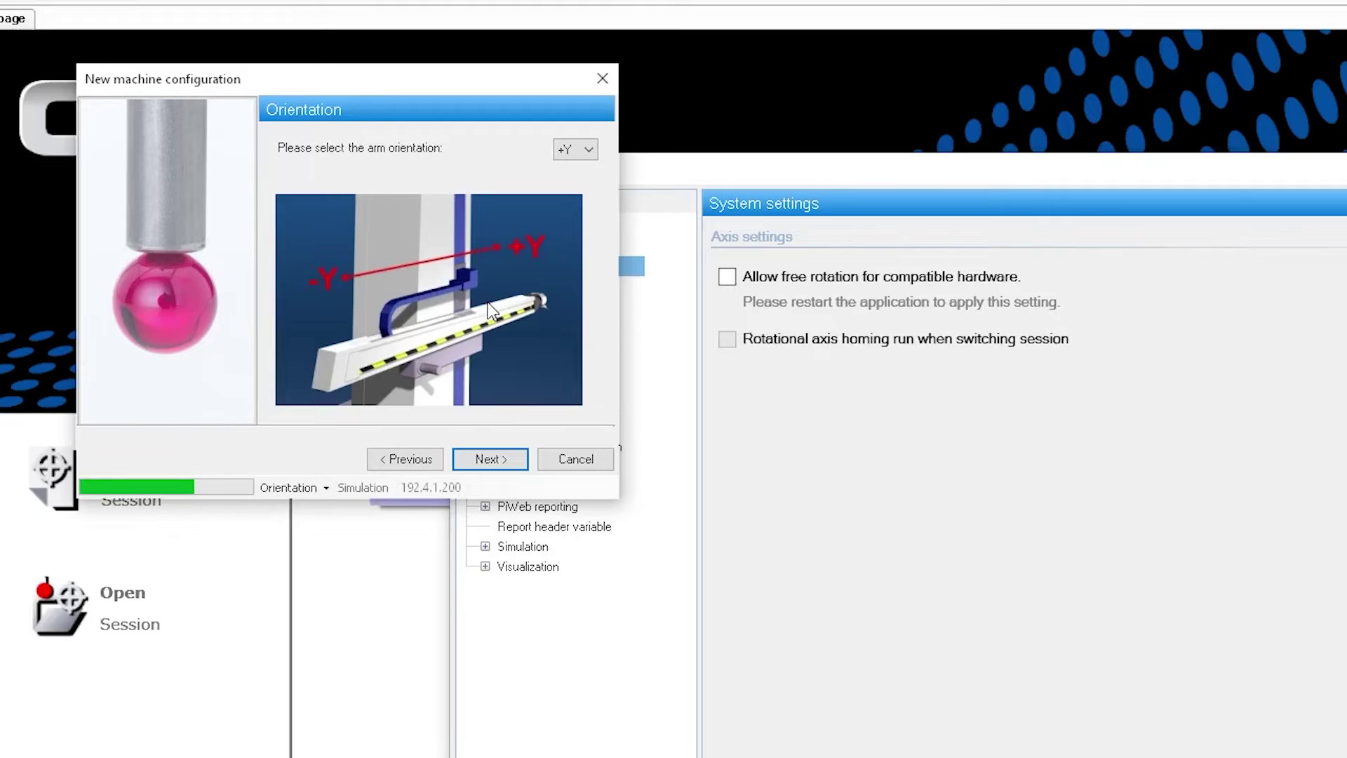
Set the machine's arm orientation to -Y
scroll(492, 281, down, 1)
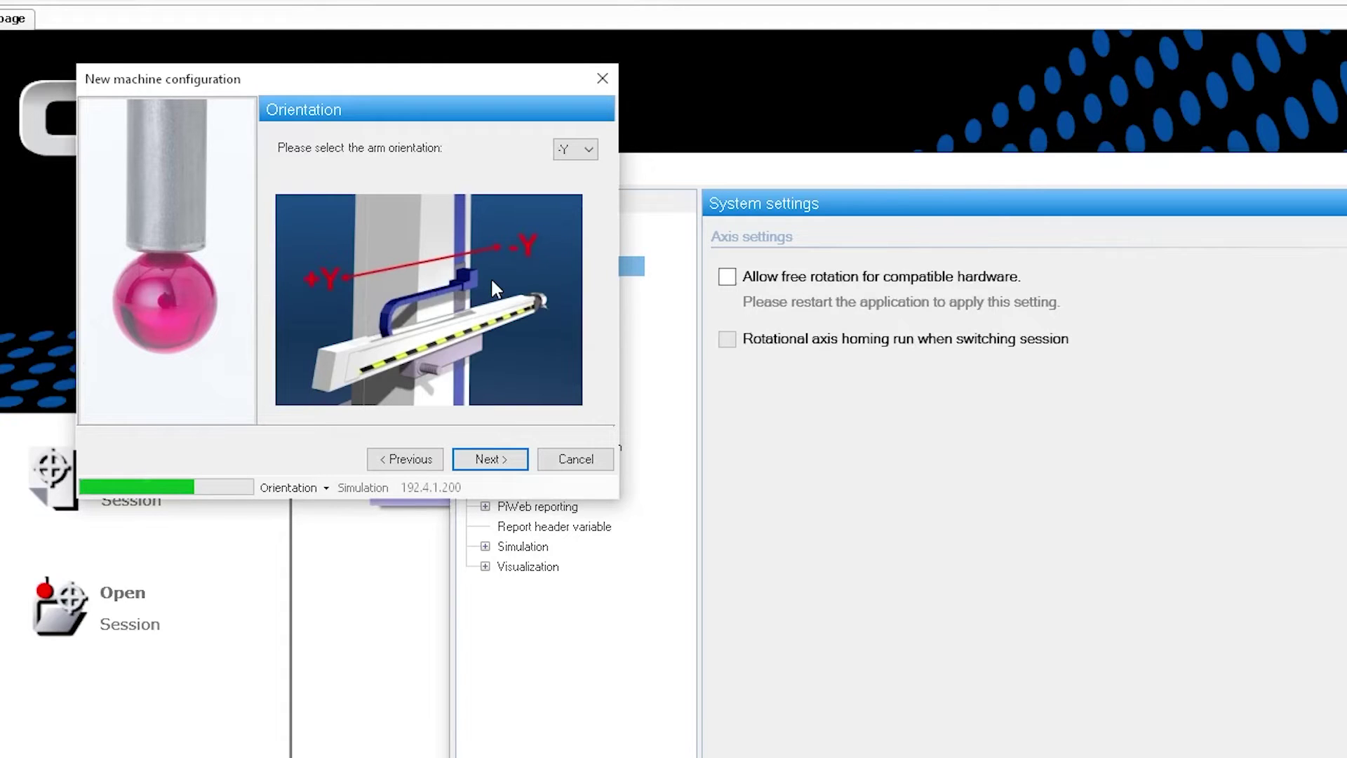
scroll(492, 280, up, 1)
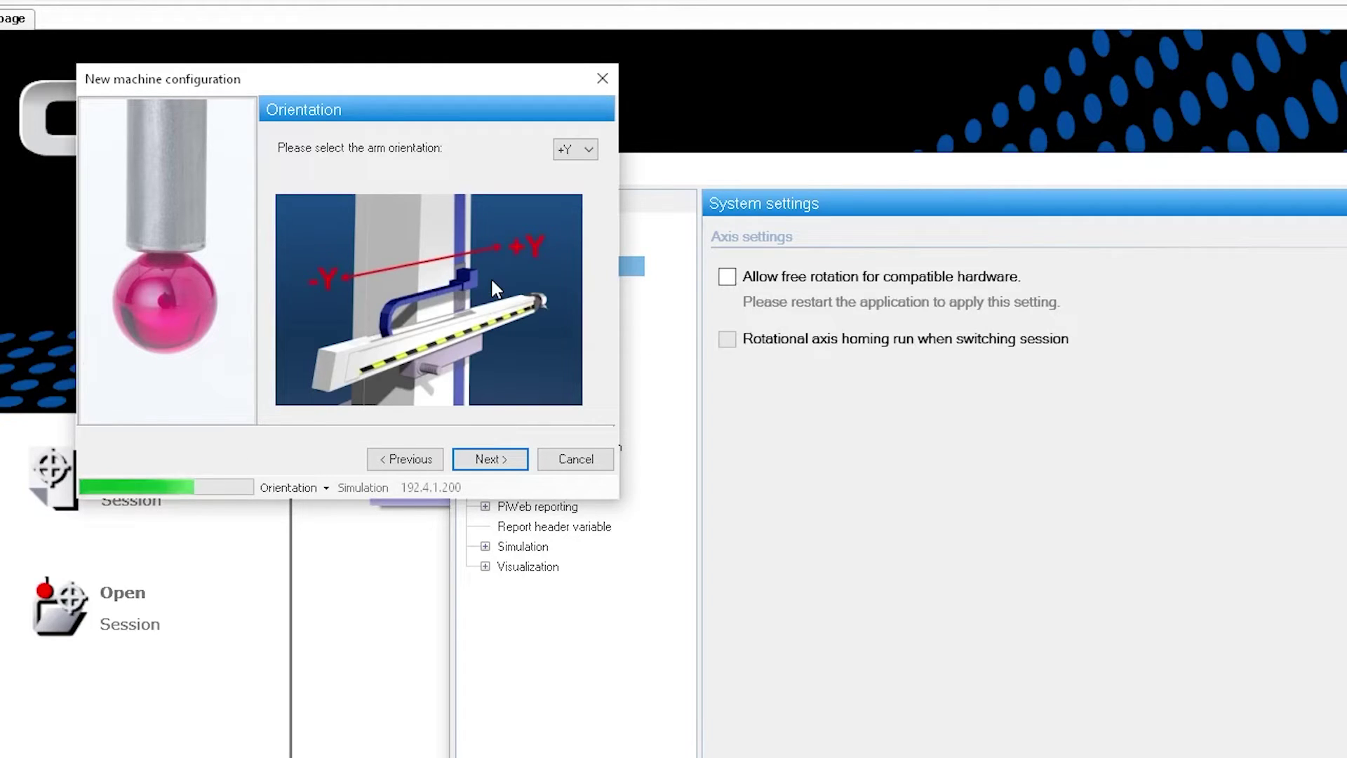
click(596, 144)
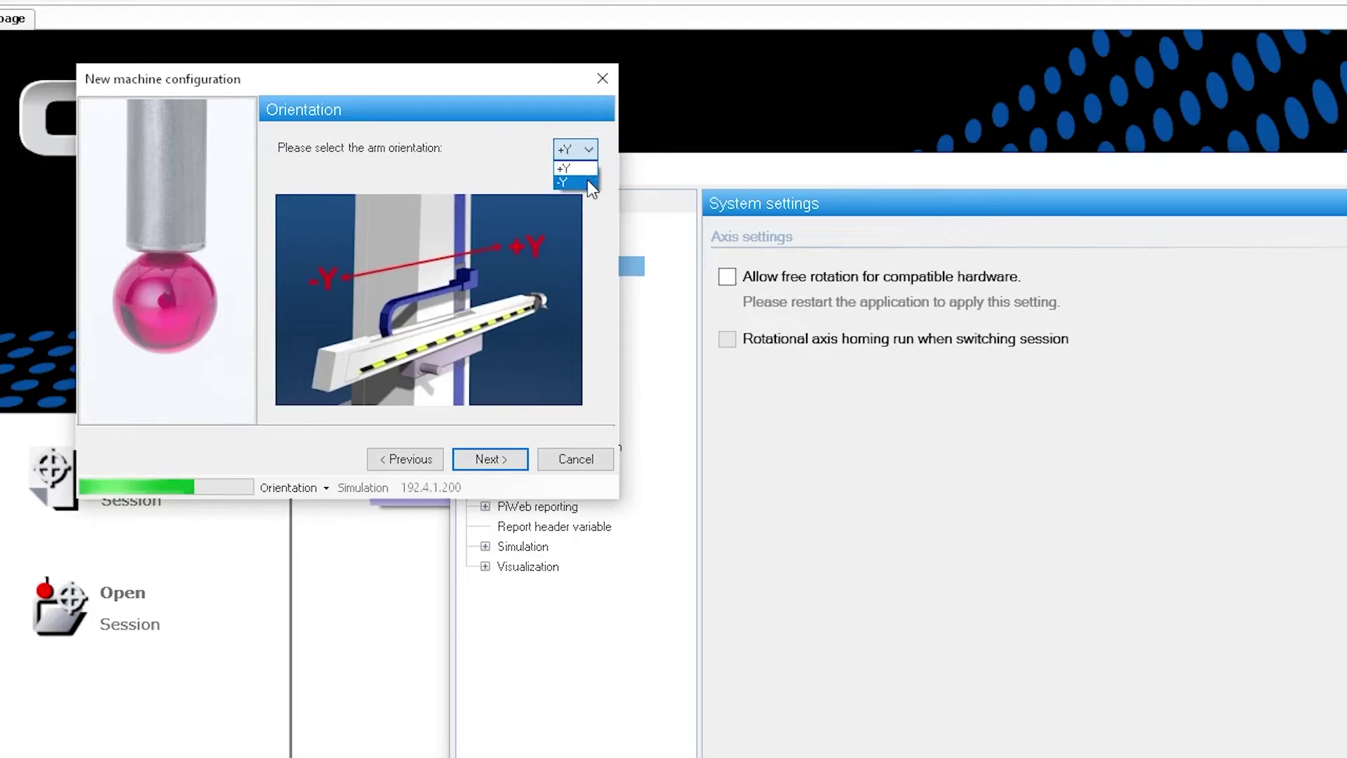
click(587, 179)
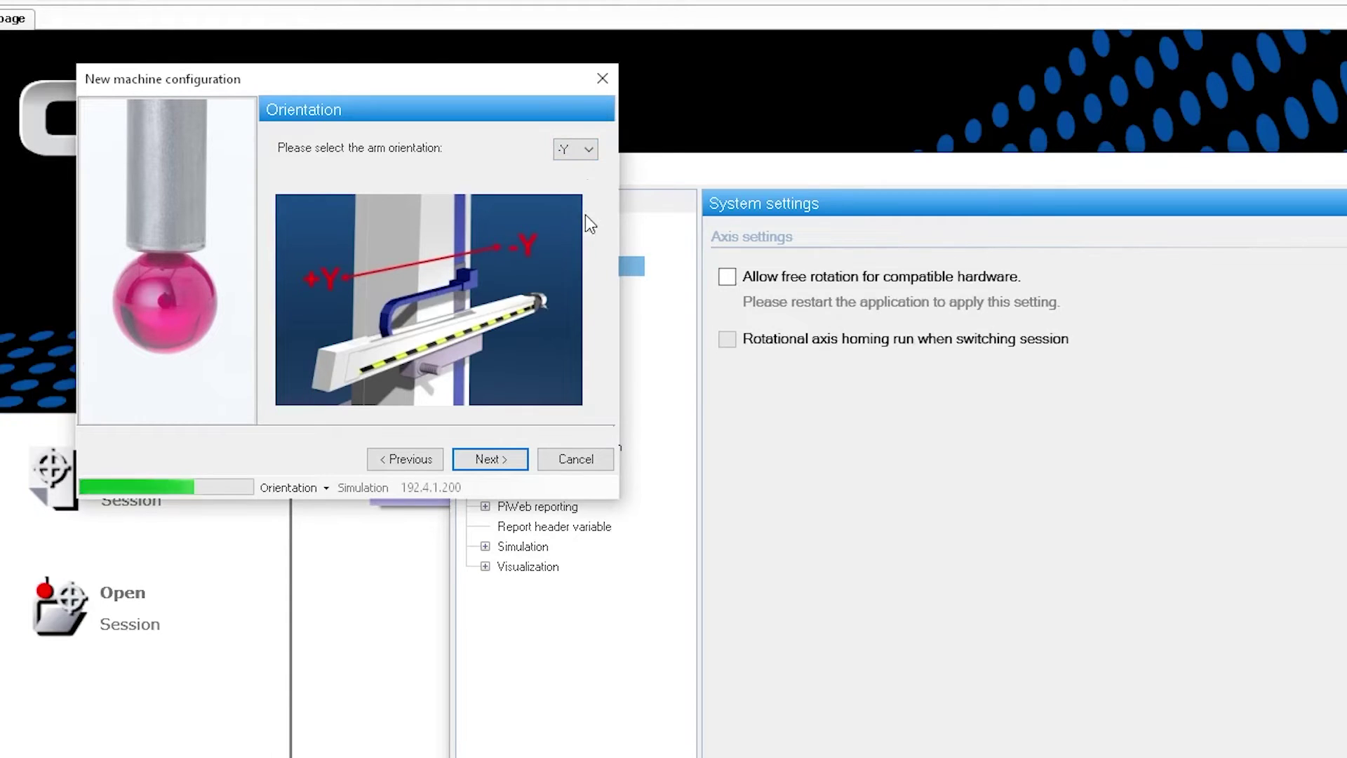
click(489, 460)
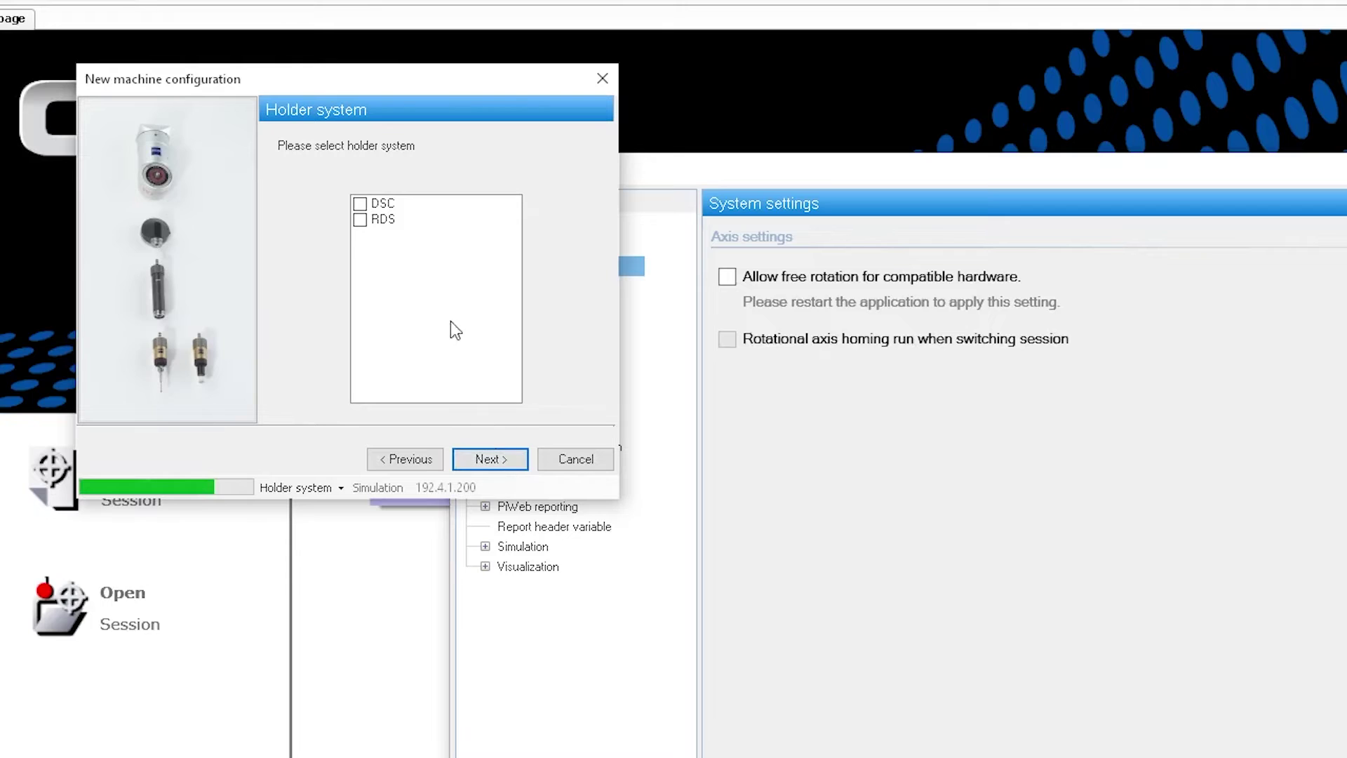
Select DSC as the machine's holder system
click(362, 204)
click(363, 204)
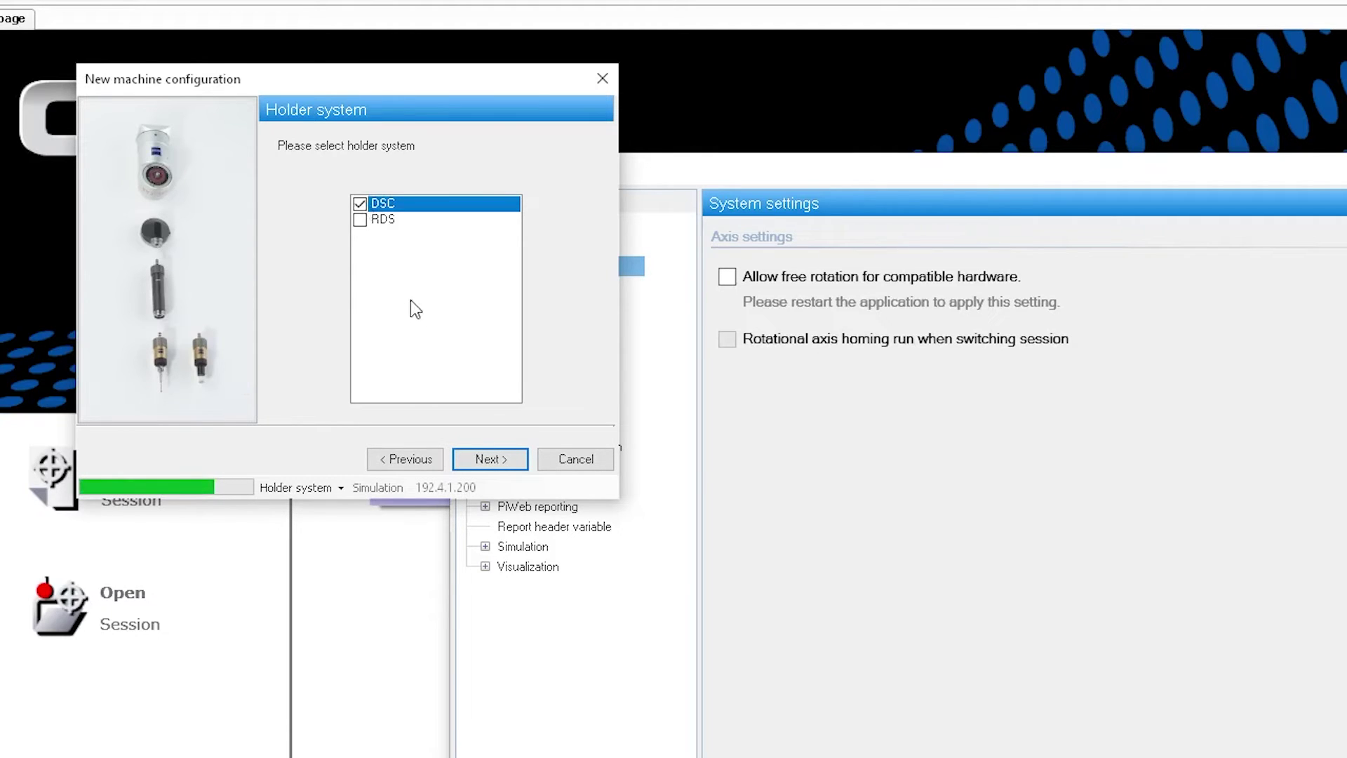
click(490, 459)
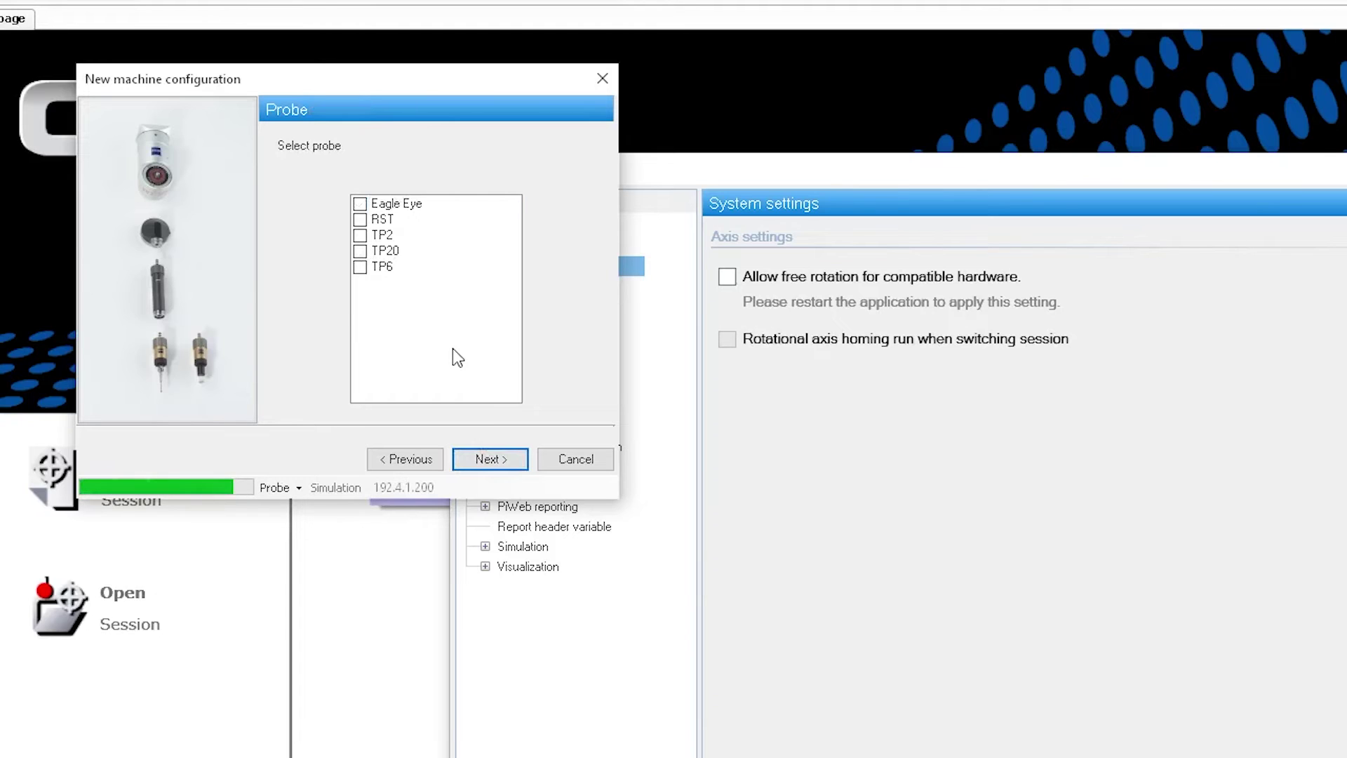
Select the RST and Eagle Eye probes and finish the new machine configuration
click(361, 219)
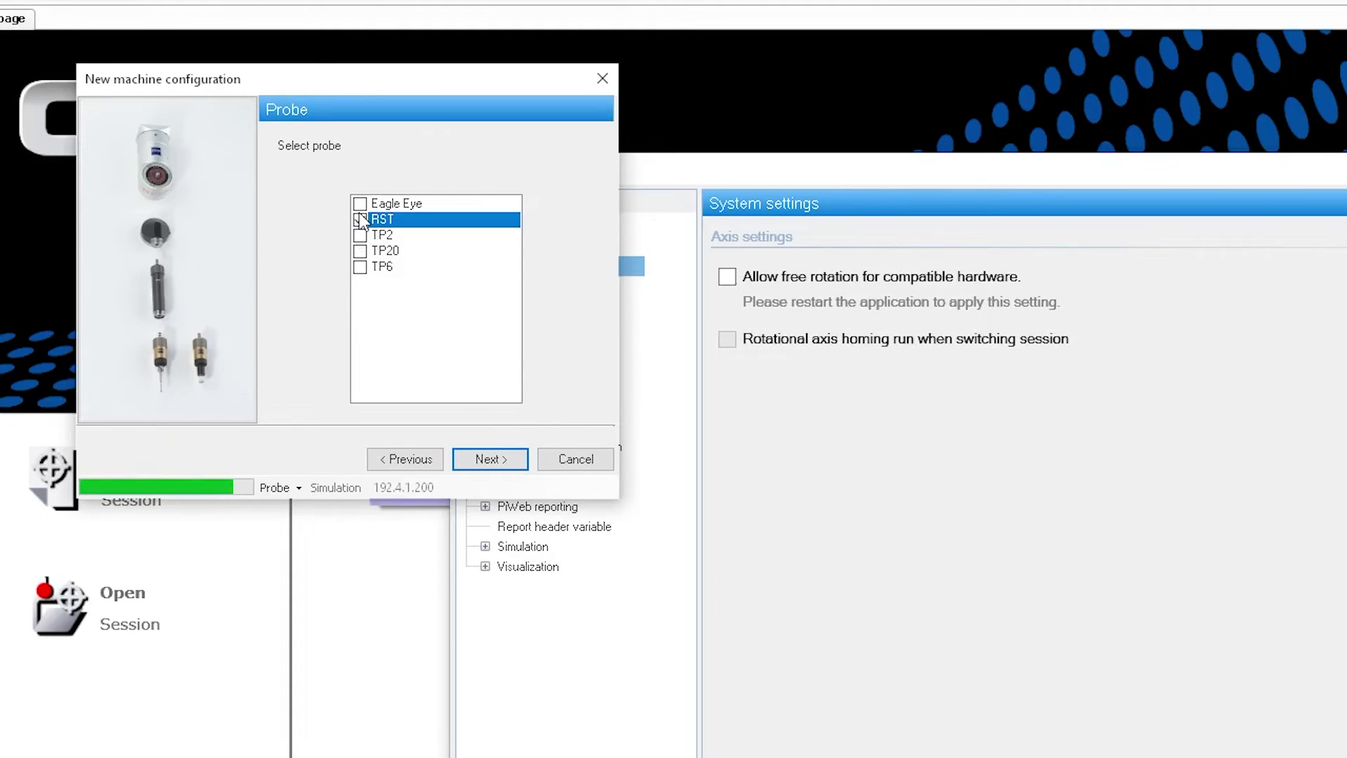
click(360, 203)
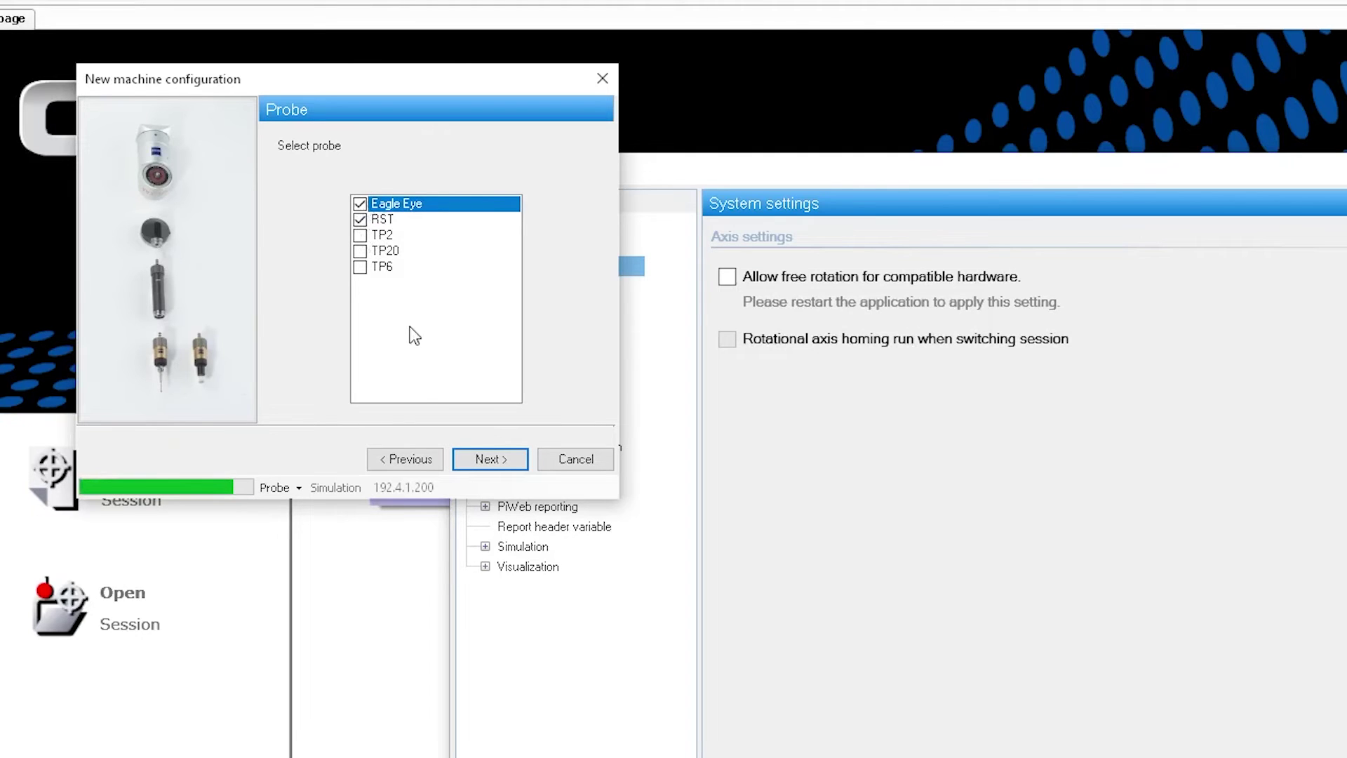
click(489, 460)
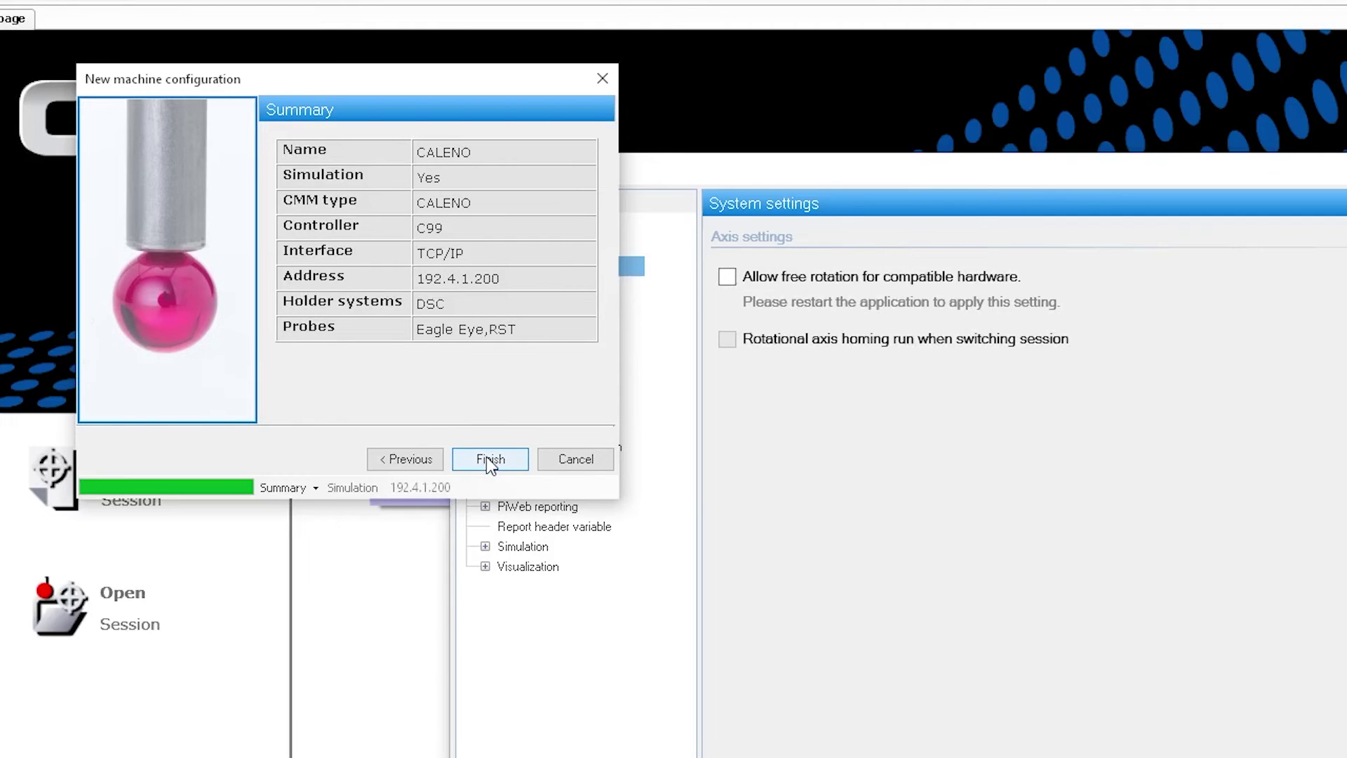
click(489, 460)
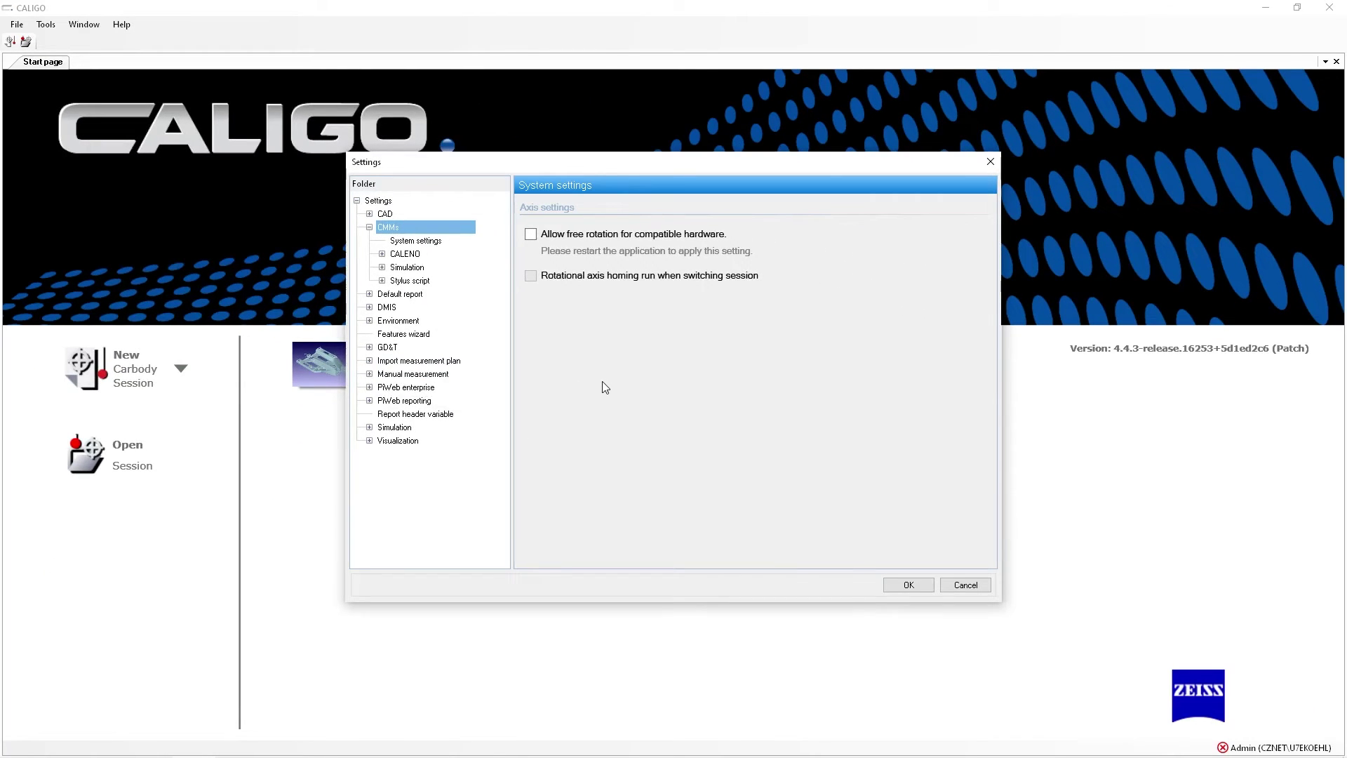
Enable the connection at system start for the CALENO machine and save the settings
click(449, 259)
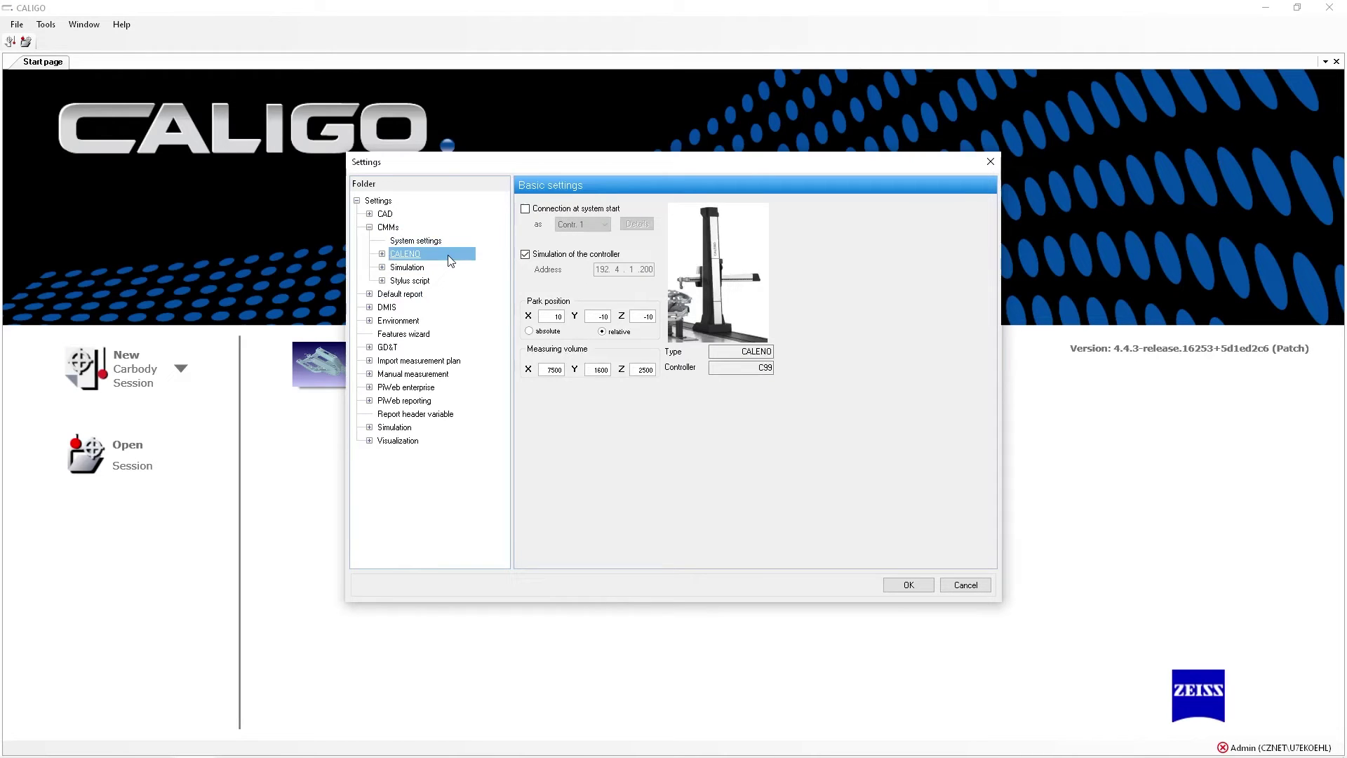
click(526, 209)
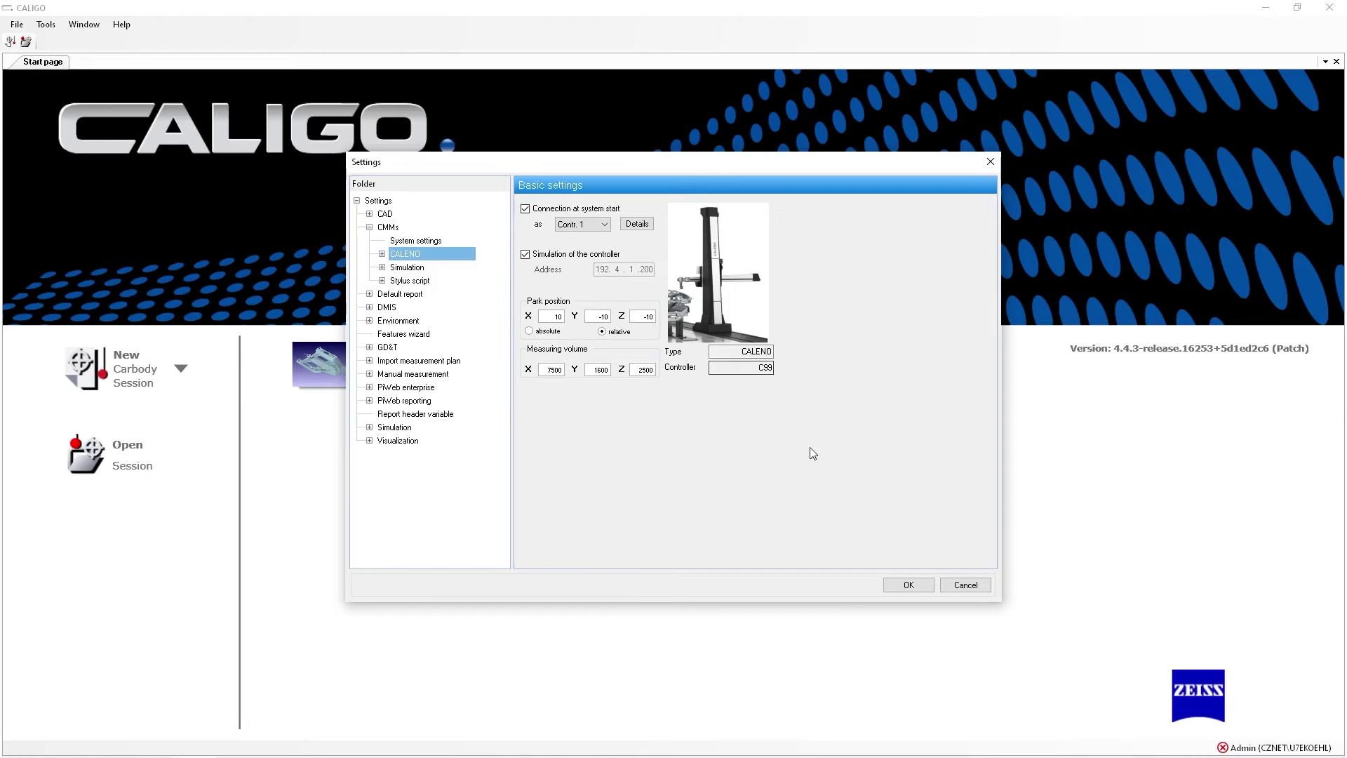
click(903, 587)
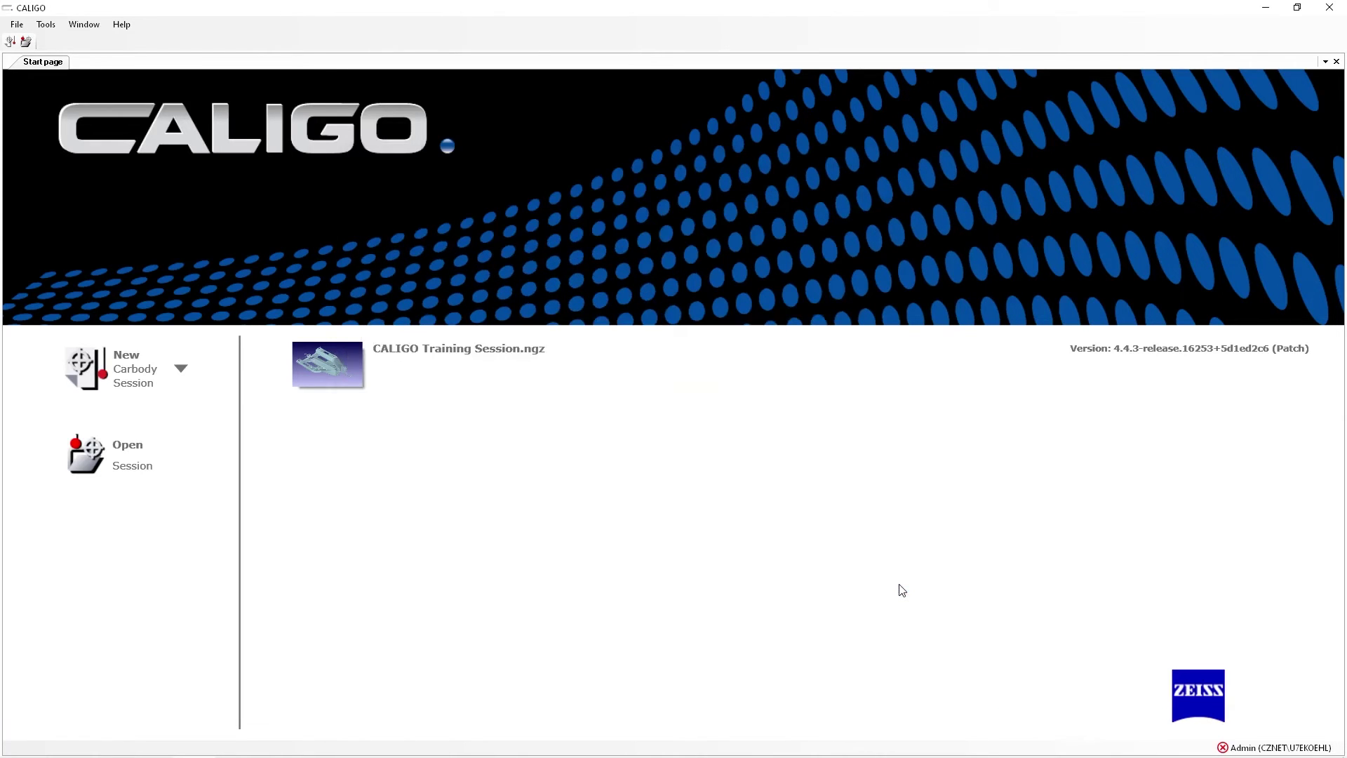
Restart CALIGO and create a new carbody session
click(16, 23)
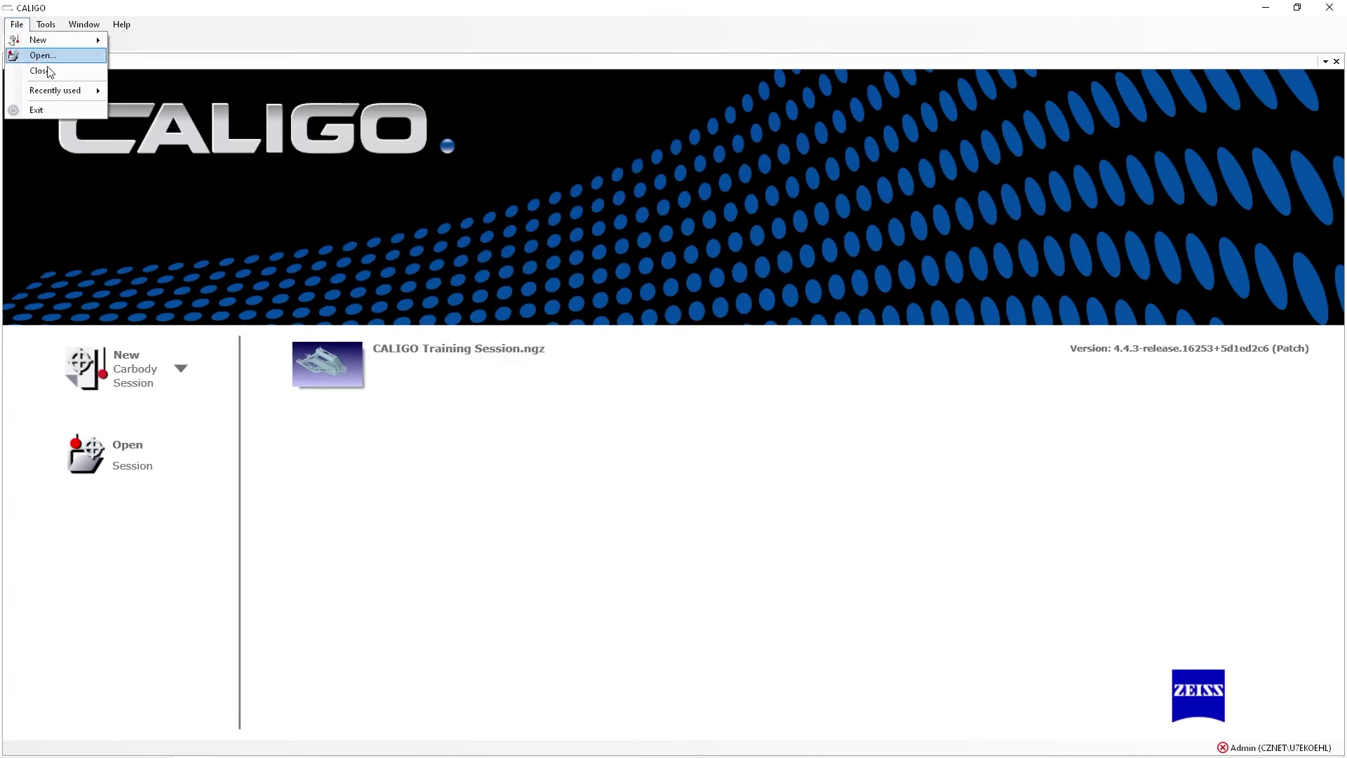
click(73, 112)
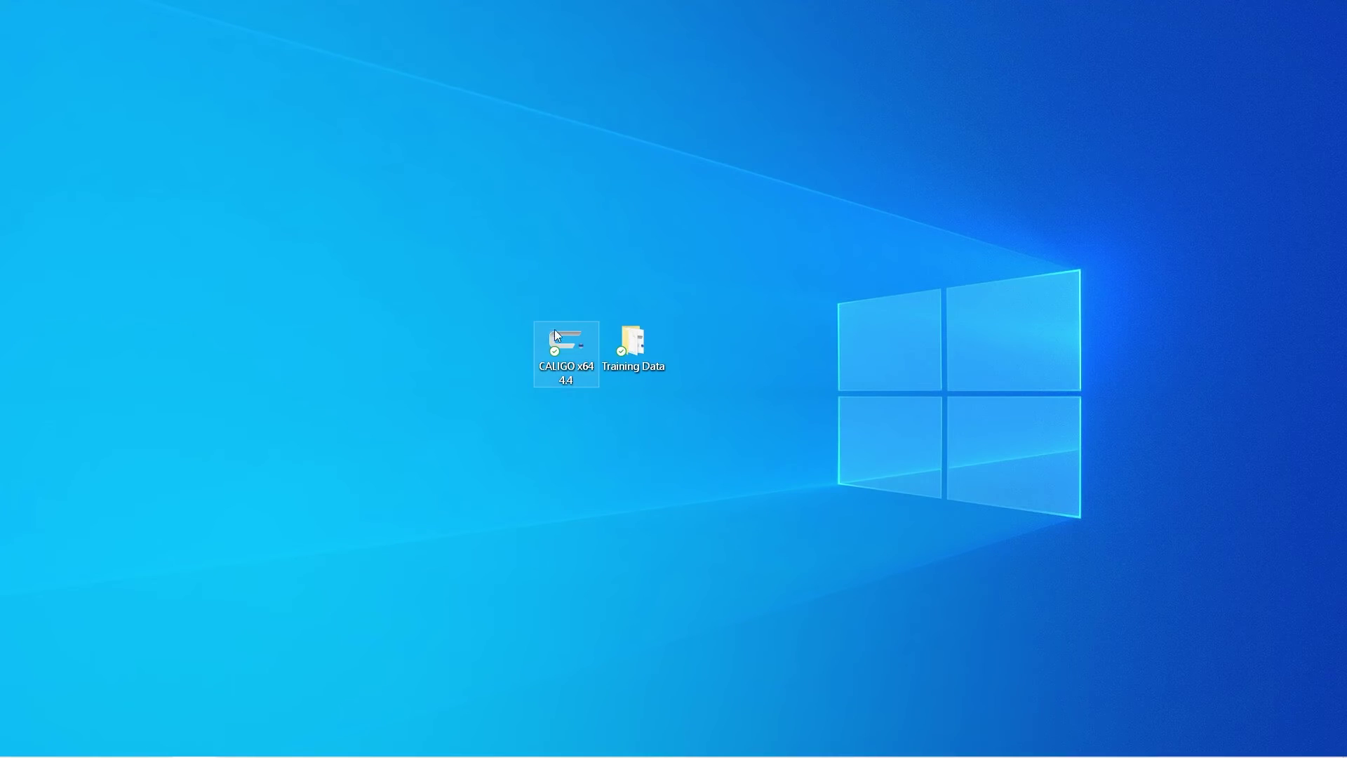
double_click(557, 333)
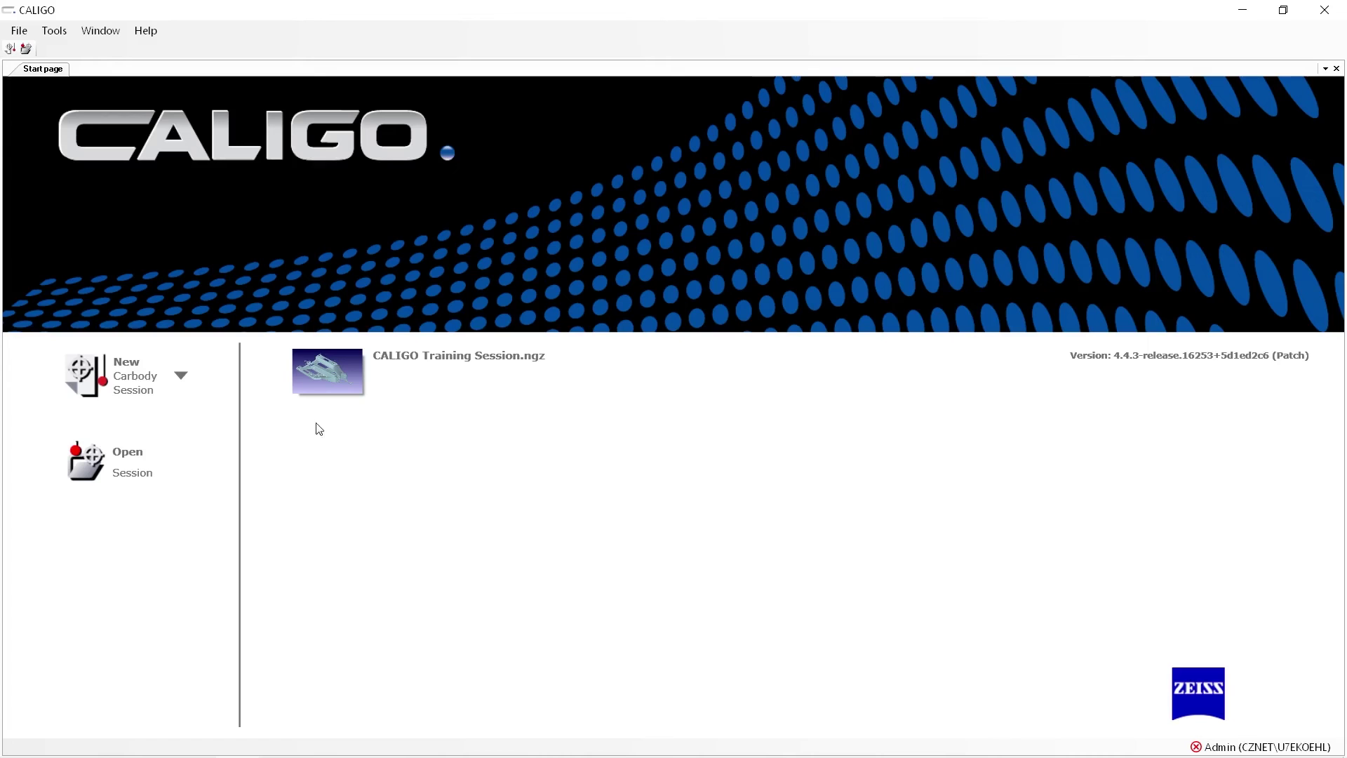
click(109, 390)
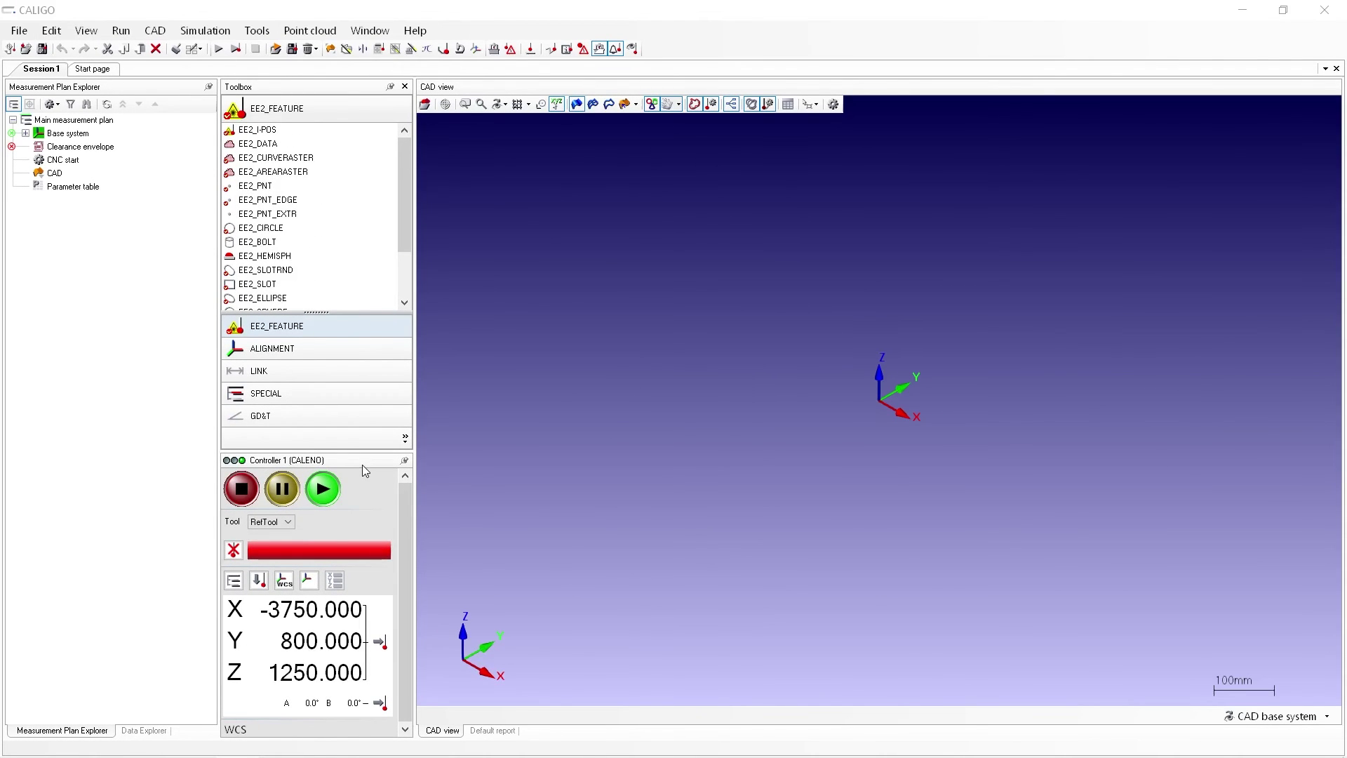
Display the CALENO CMM model in the CAD view, toggling its display off and back on
click(211, 31)
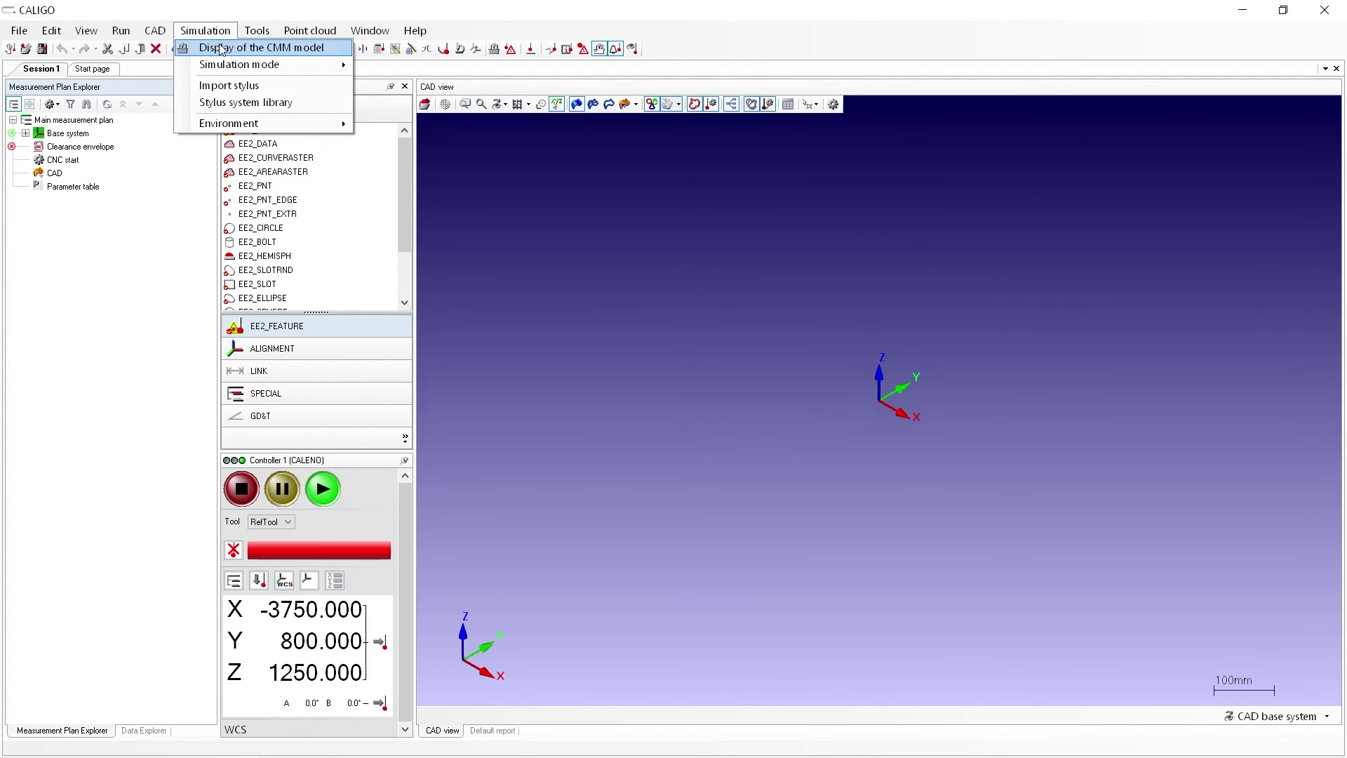
click(222, 48)
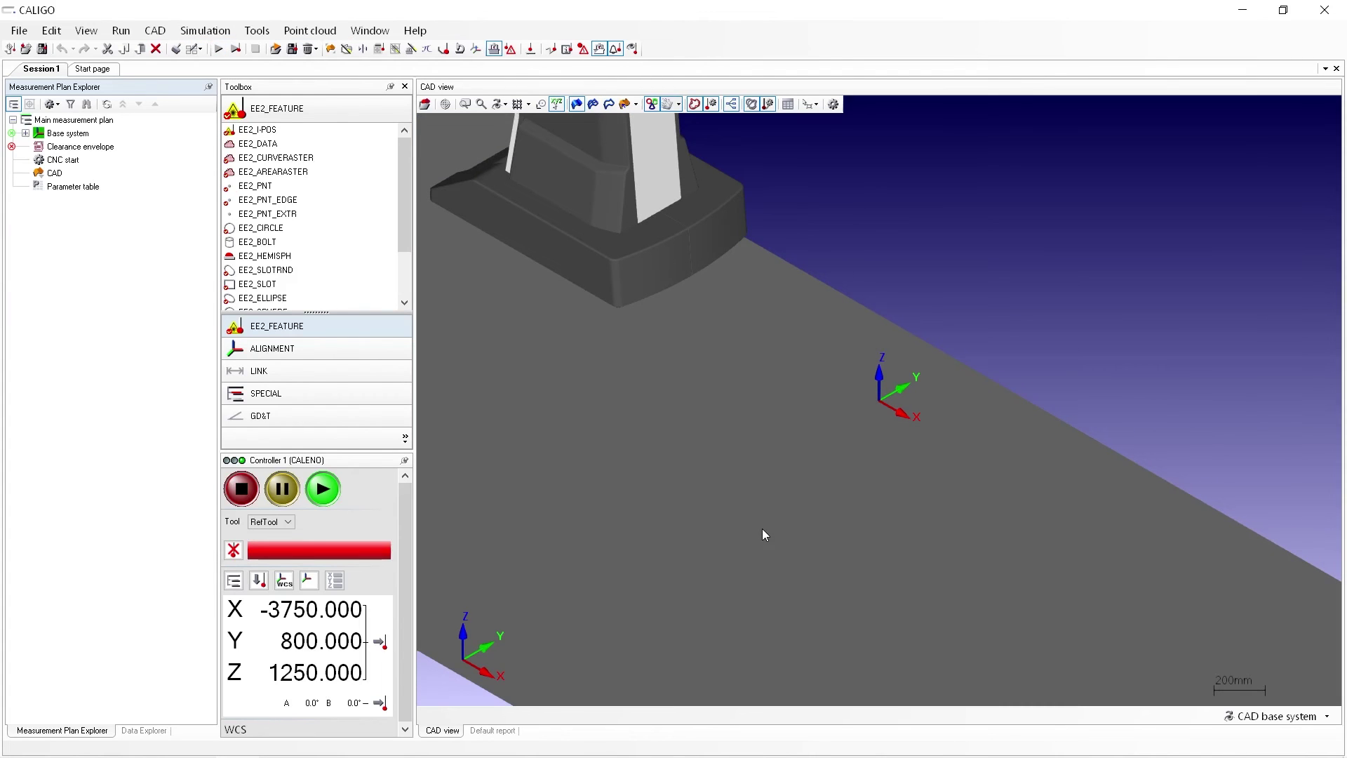
click(495, 49)
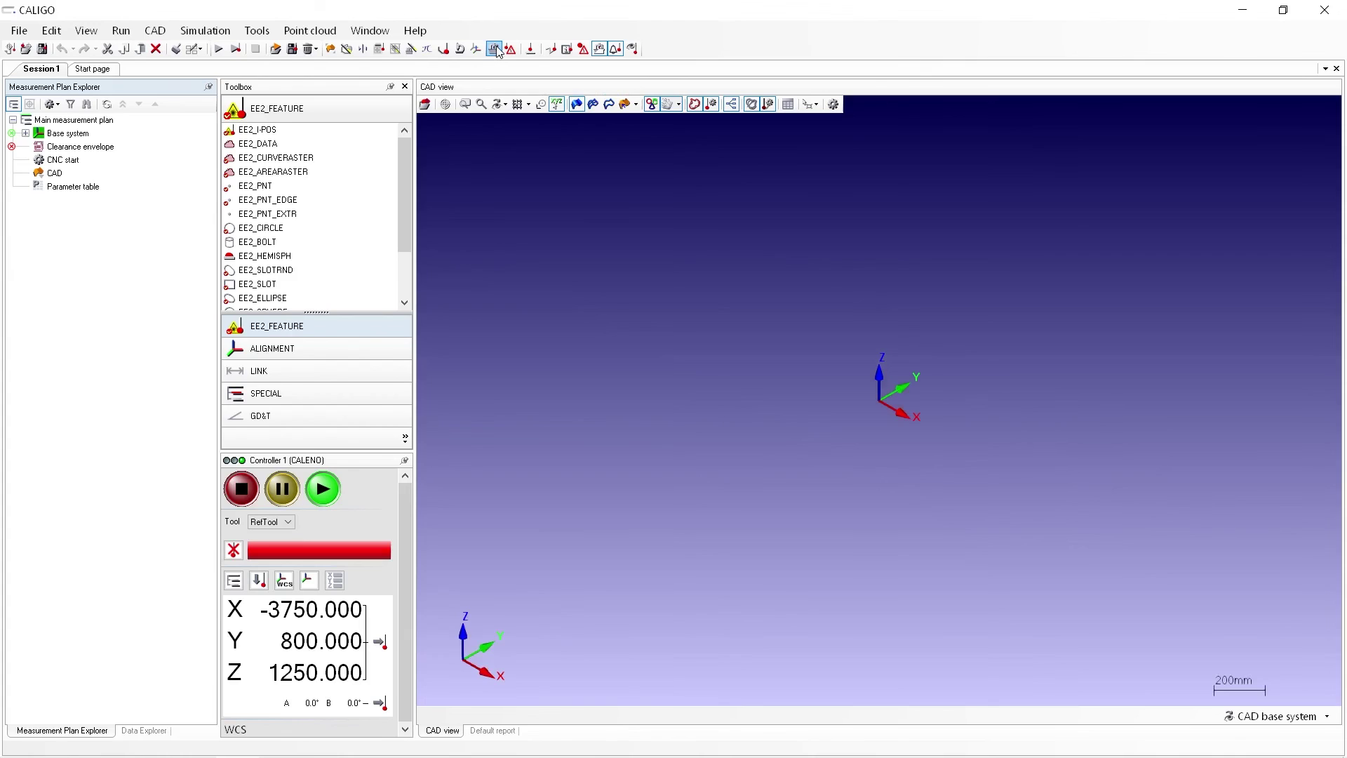
click(495, 49)
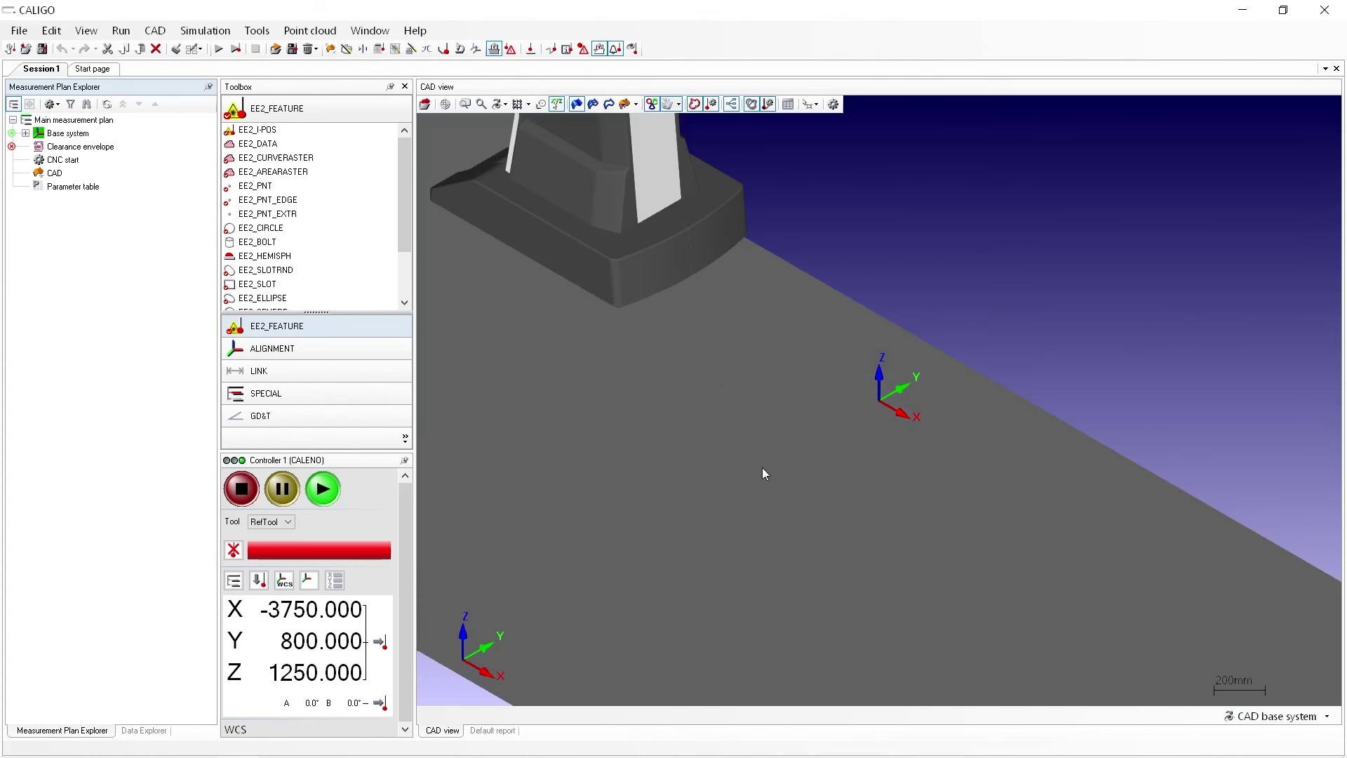
scroll(774, 515, down, 3)
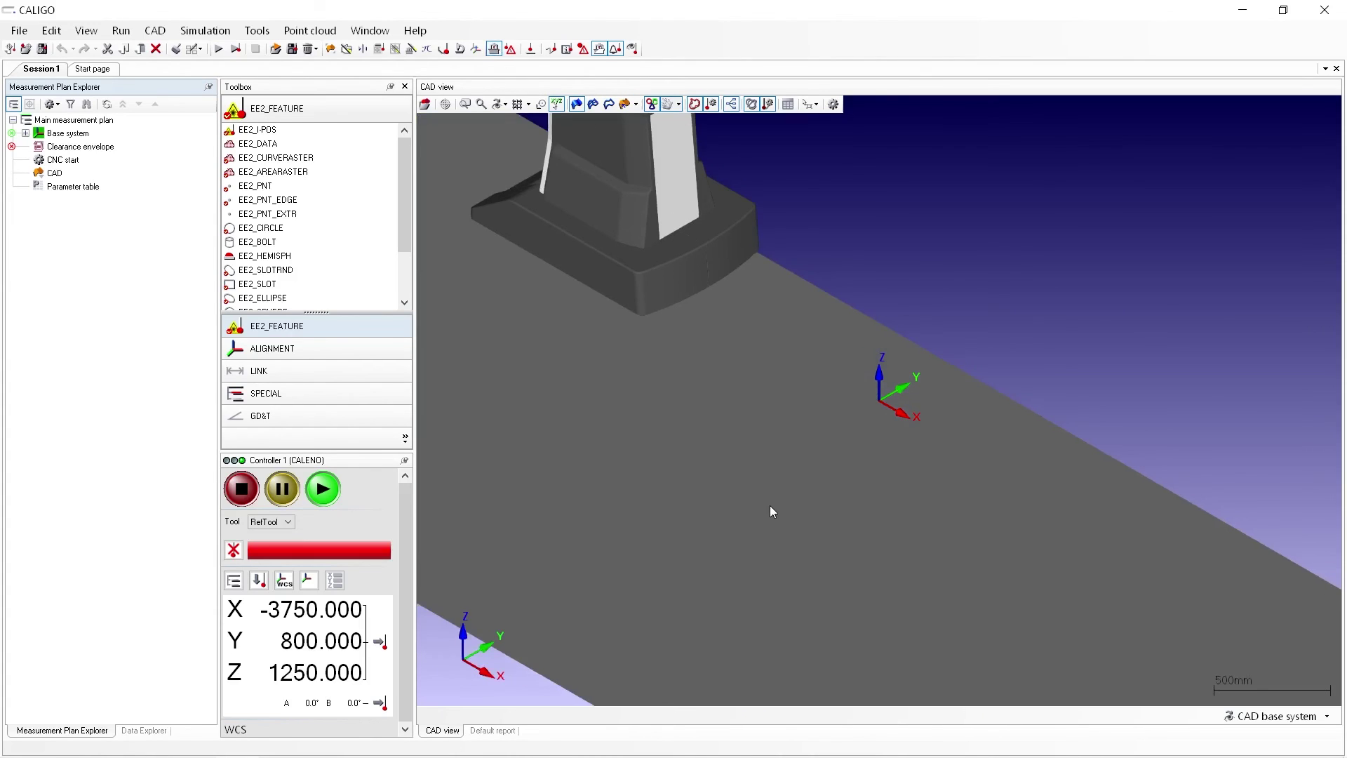
scroll(769, 506, down, 3)
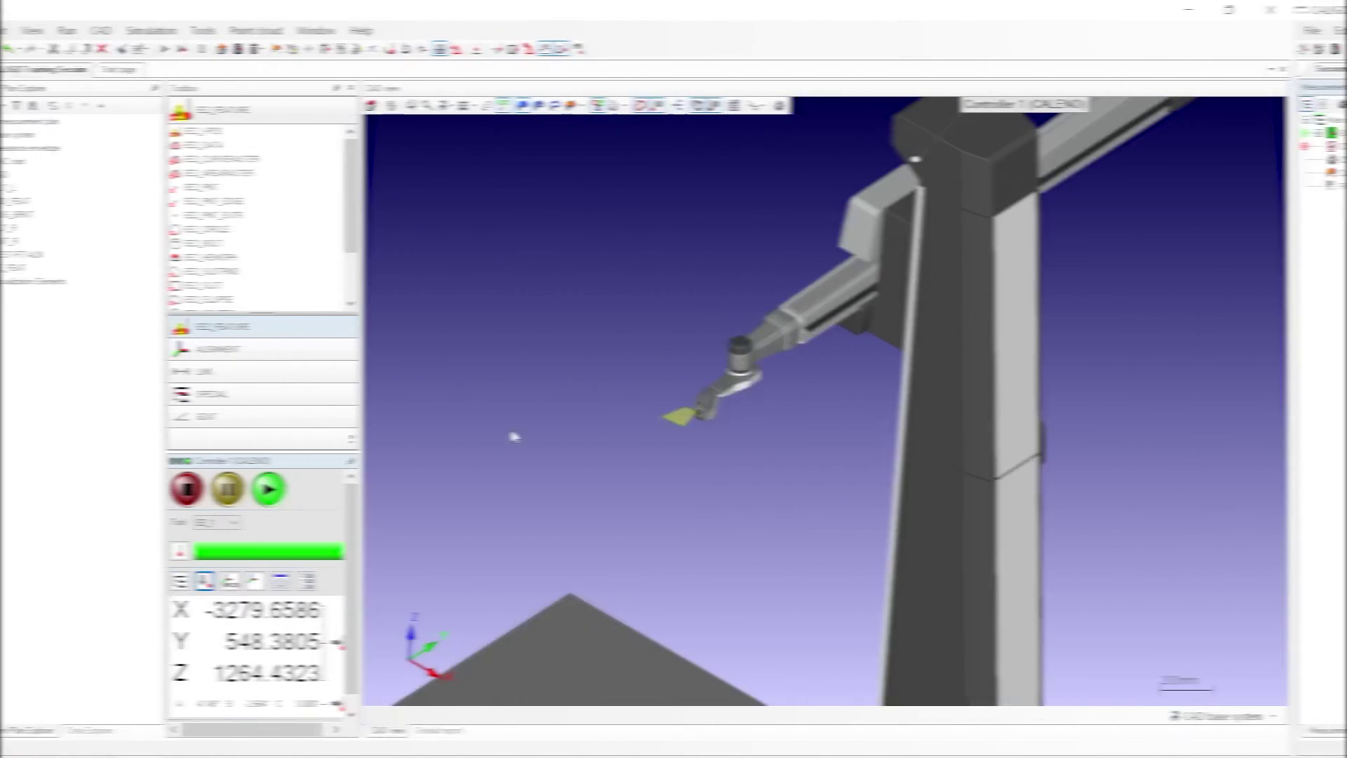
Switch the CALENO controller's active tool to 200_1 and back to EE_1 in the training session
click(287, 523)
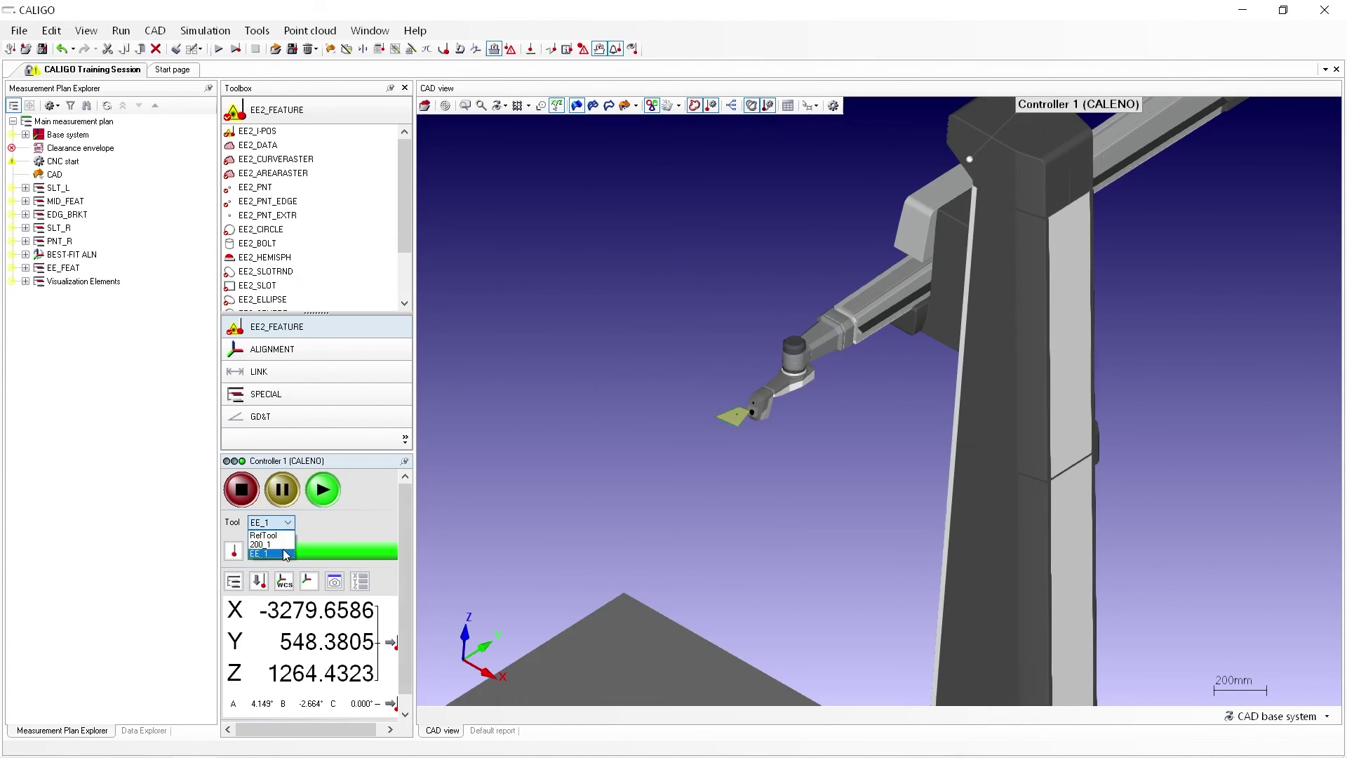
click(286, 545)
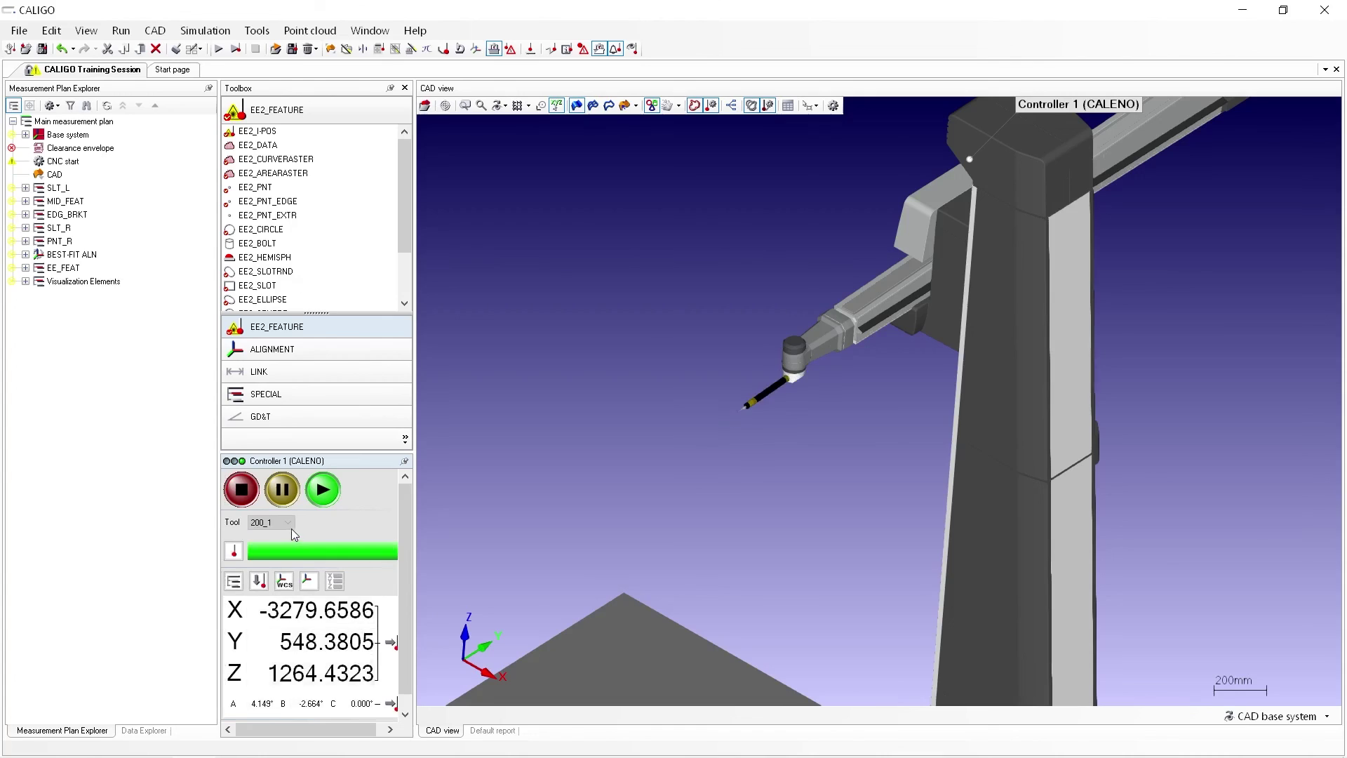
click(289, 524)
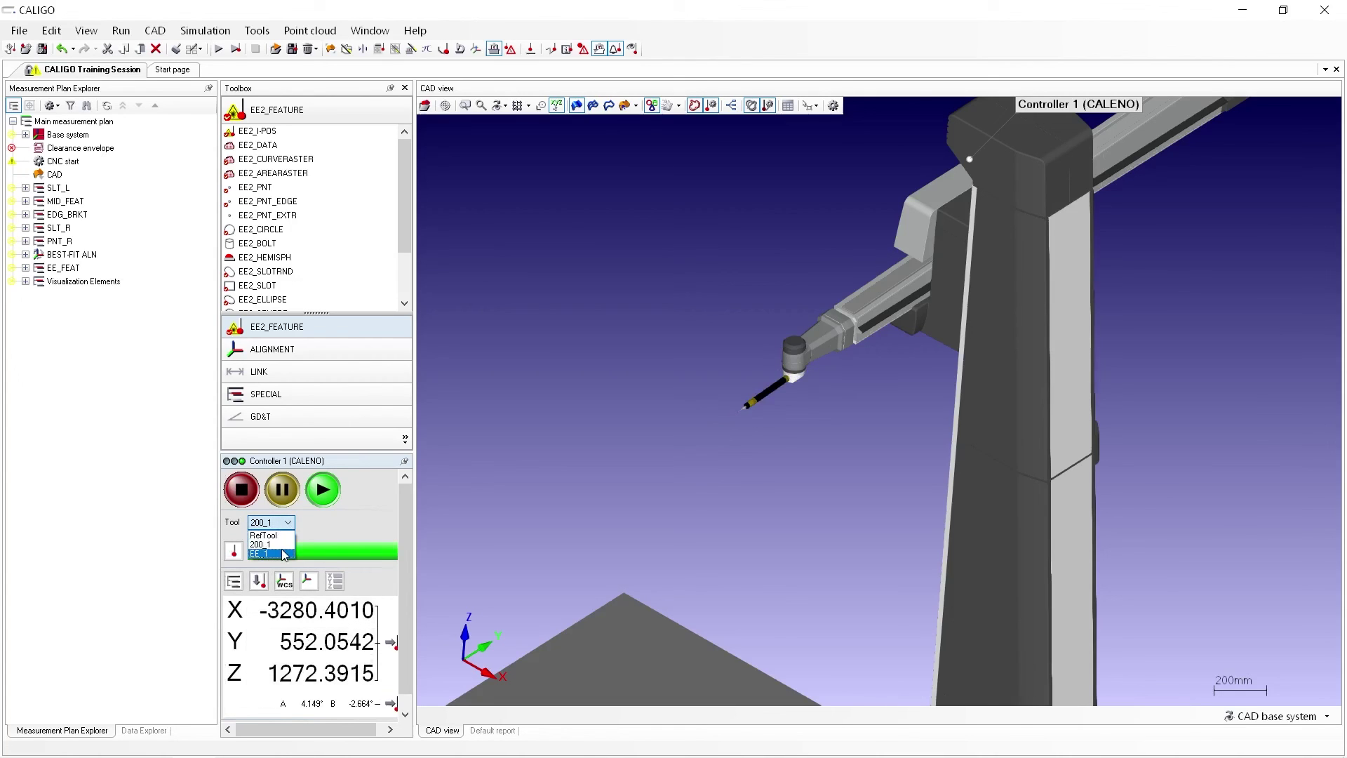
click(284, 554)
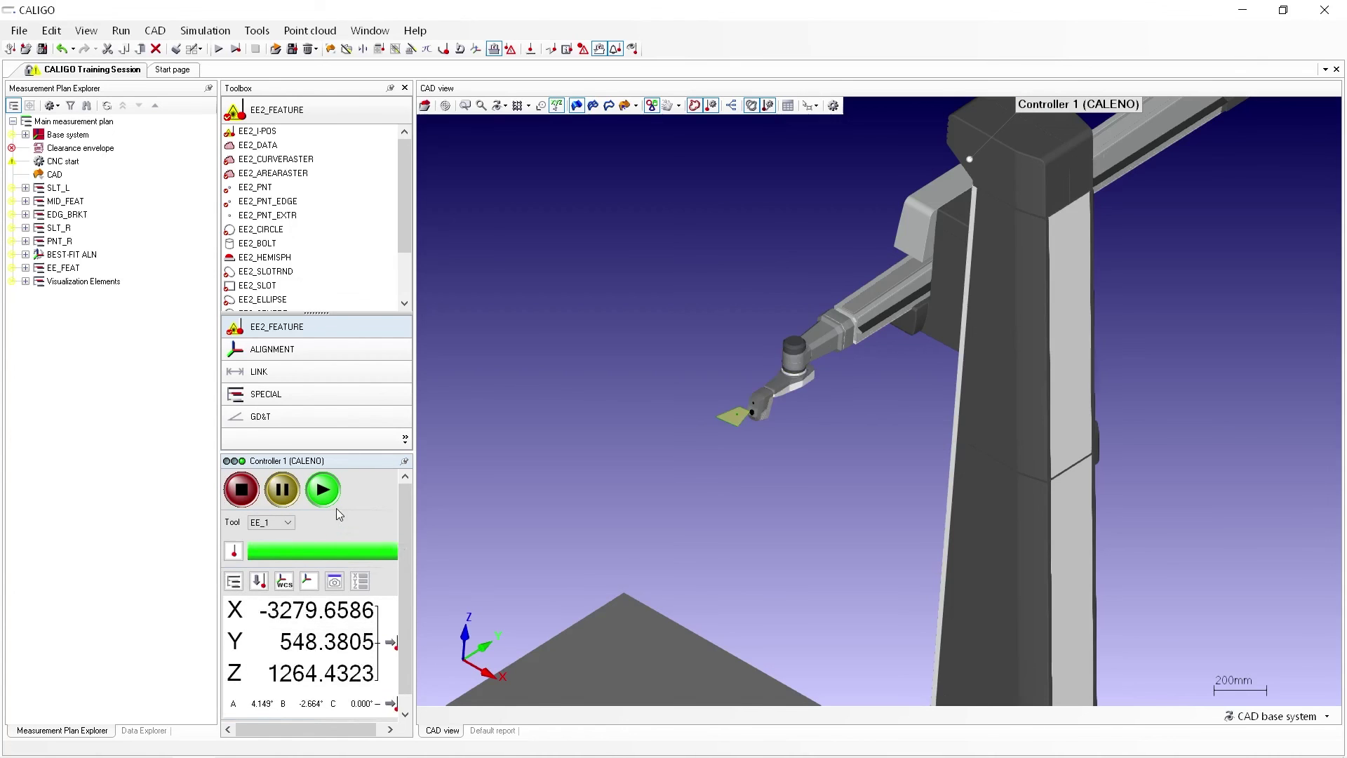